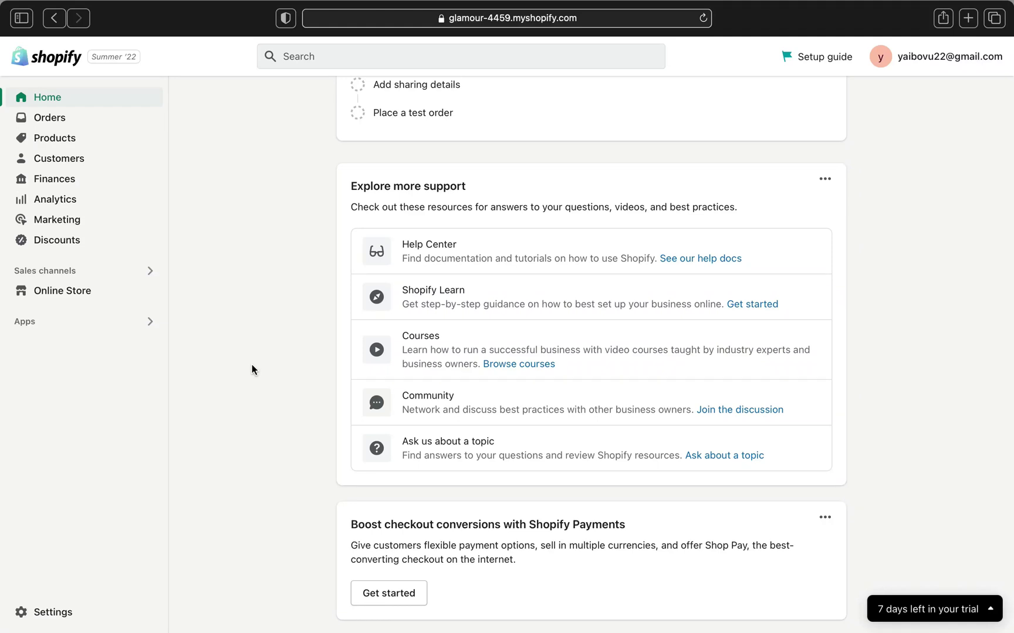
# Step: Go to the Online Store Themes page, where Sense is the current theme
pyautogui.scroll(3, 251, 365)
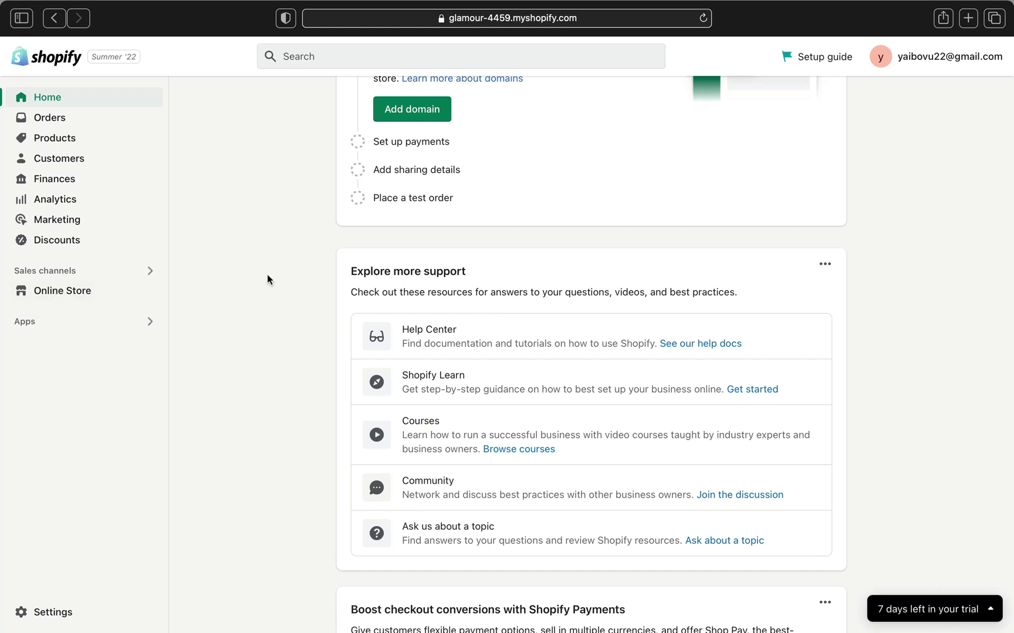
pyautogui.scroll(4, 266, 274)
pyautogui.scroll(-2, 267, 274)
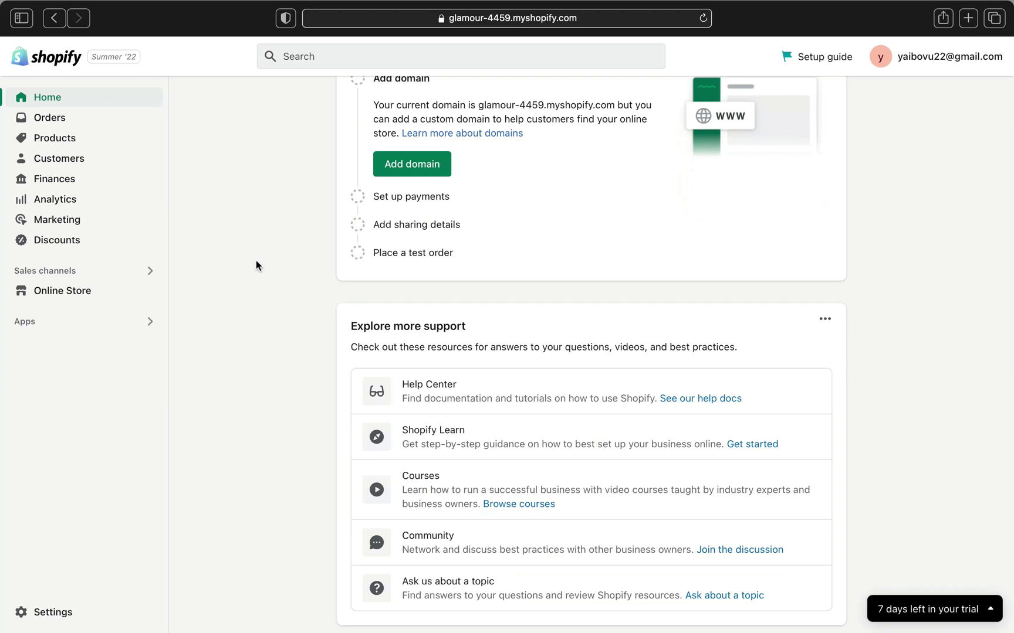
pyautogui.click(58, 291)
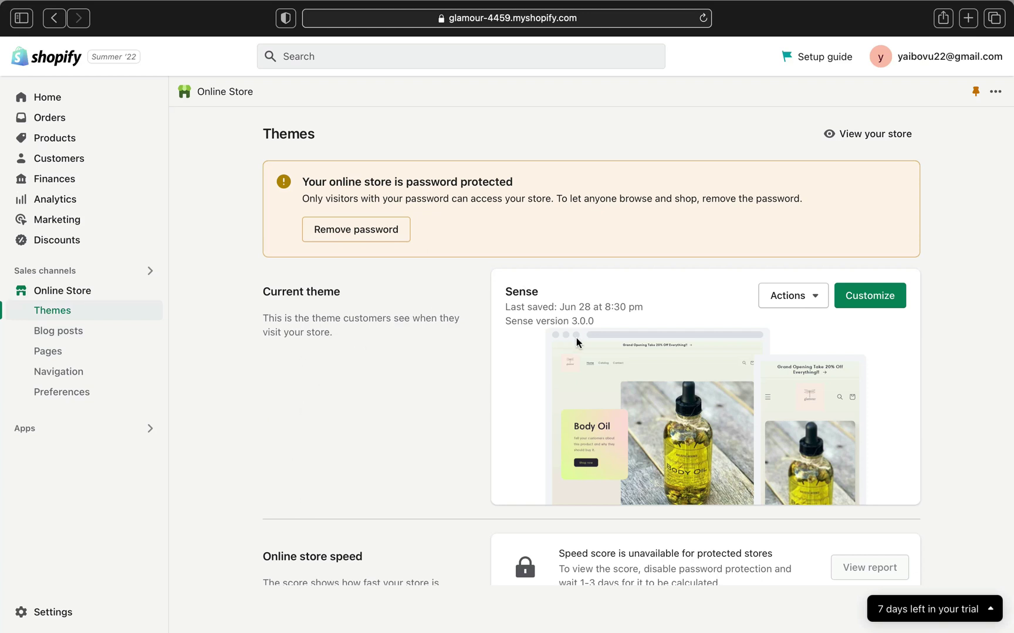
# Step: Scroll down the Themes page below the current Sense theme
pyautogui.scroll(-2, 596, 375)
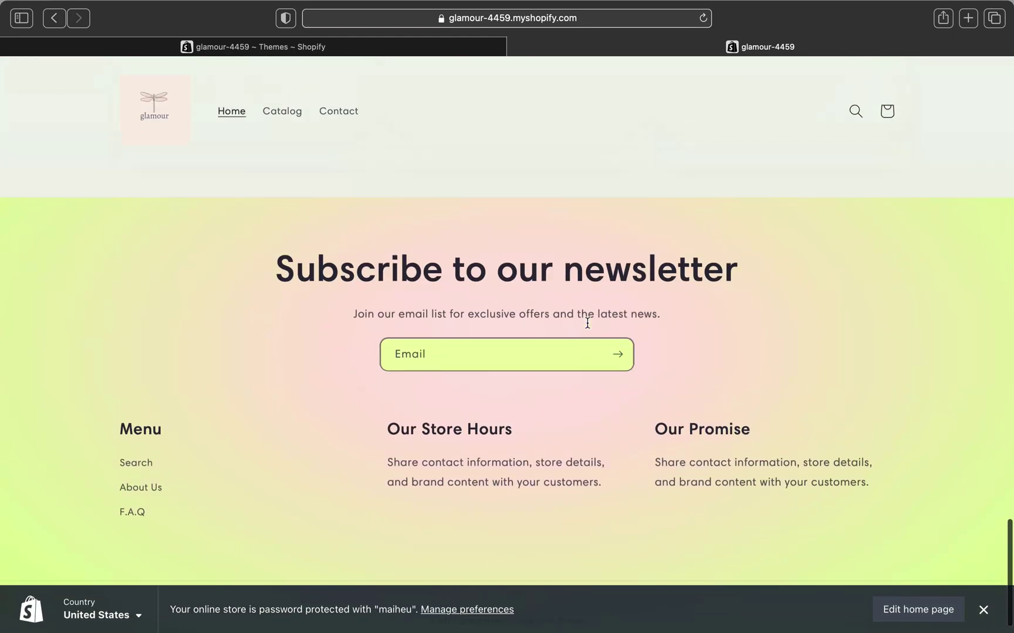
pyautogui.scroll(20, 588, 326)
pyautogui.scroll(-2, 588, 323)
pyautogui.scroll(-8, 587, 323)
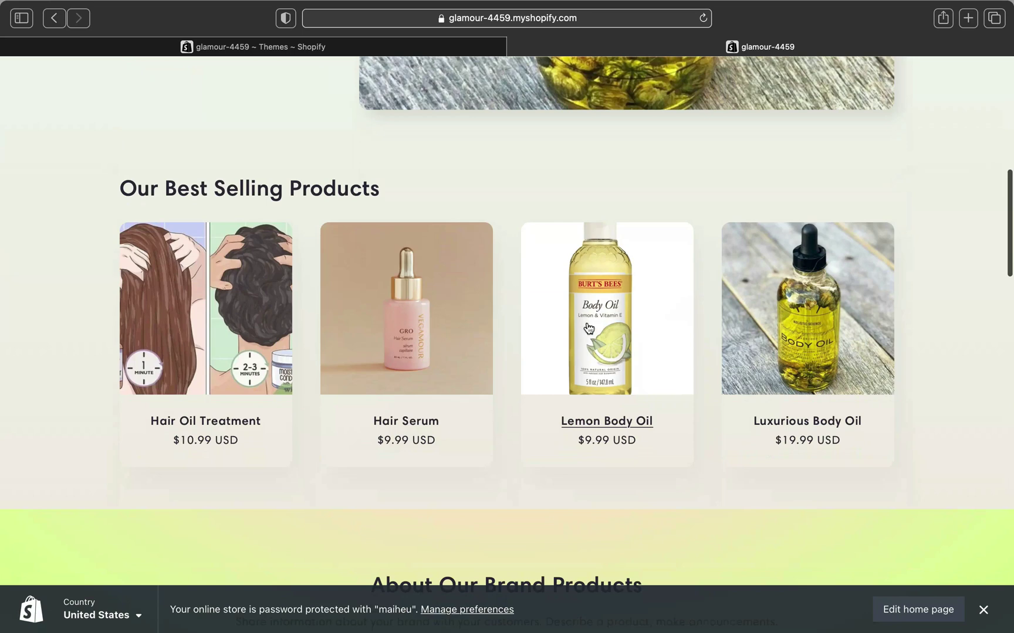
pyautogui.click(588, 324)
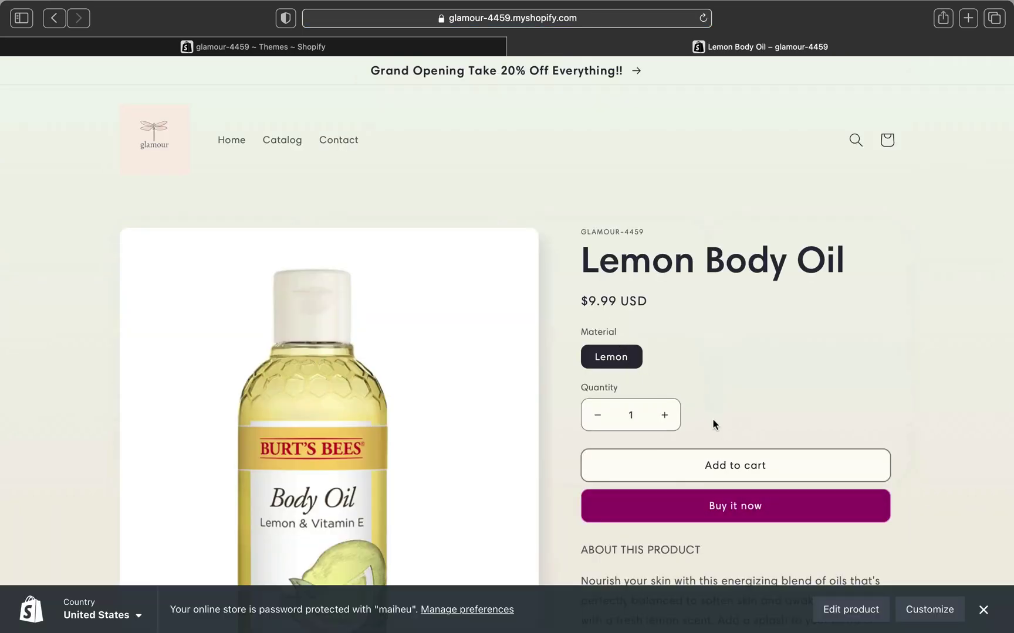
pyautogui.click(163, 157)
pyautogui.click(238, 148)
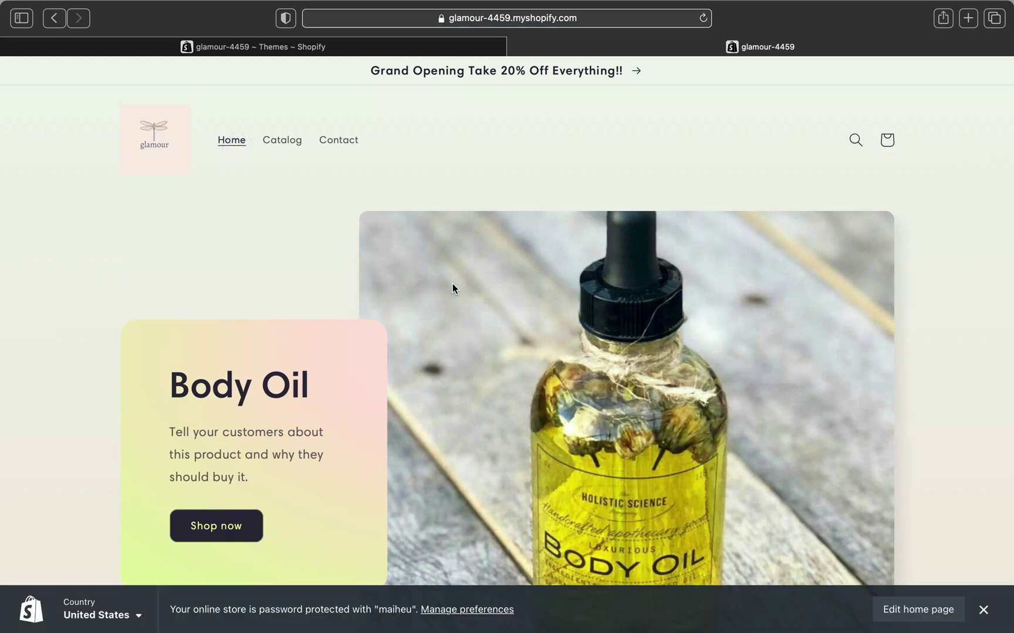
# Step: Return to the Themes ~ Shopify admin tab and review the Theme library listing Dawn
pyautogui.click(290, 47)
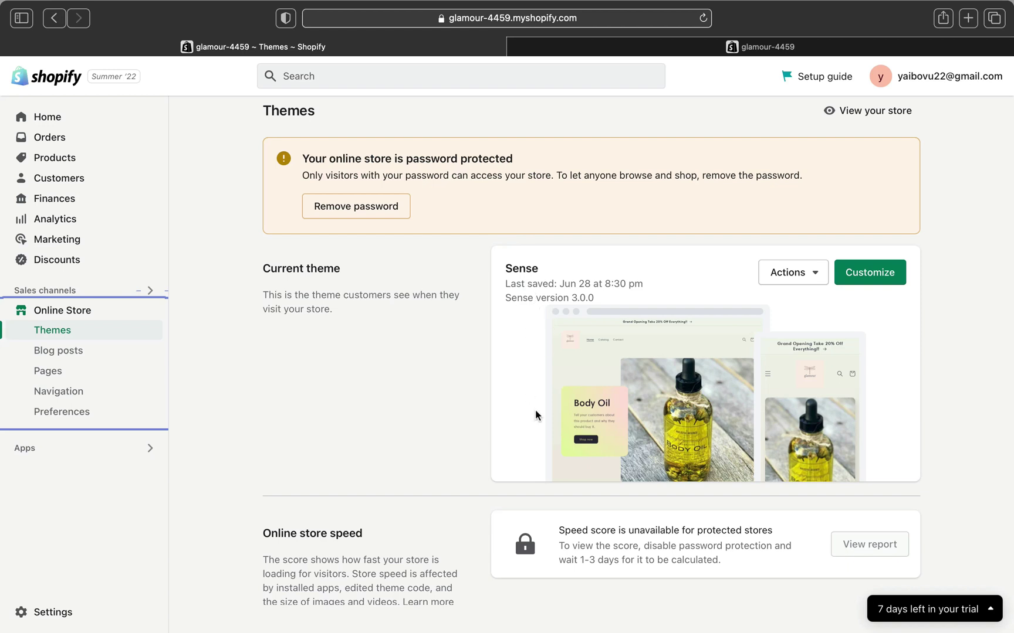
pyautogui.scroll(2, 535, 415)
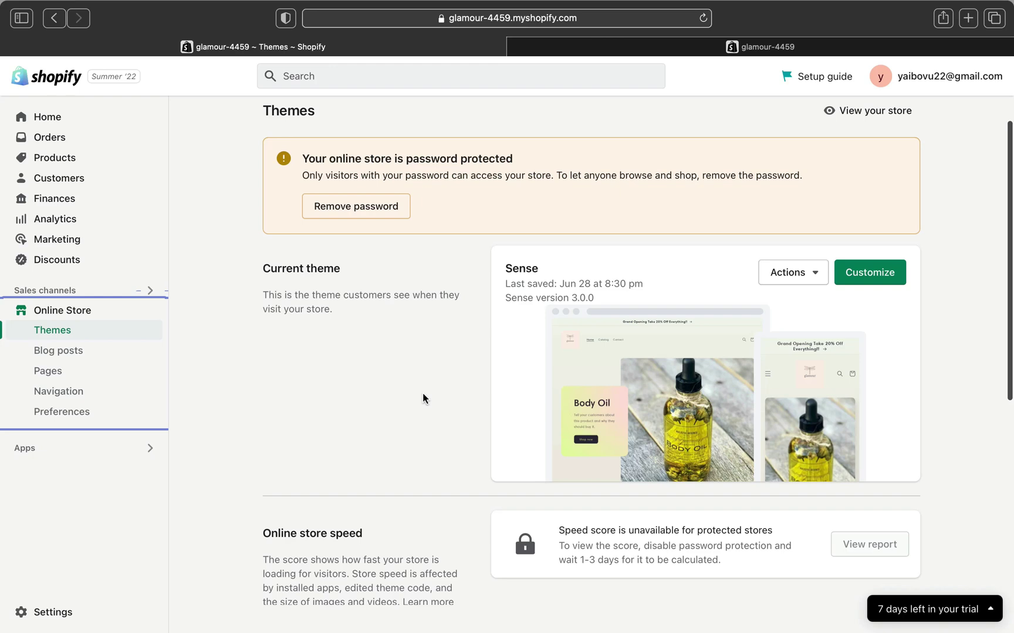
pyautogui.scroll(-5, 423, 398)
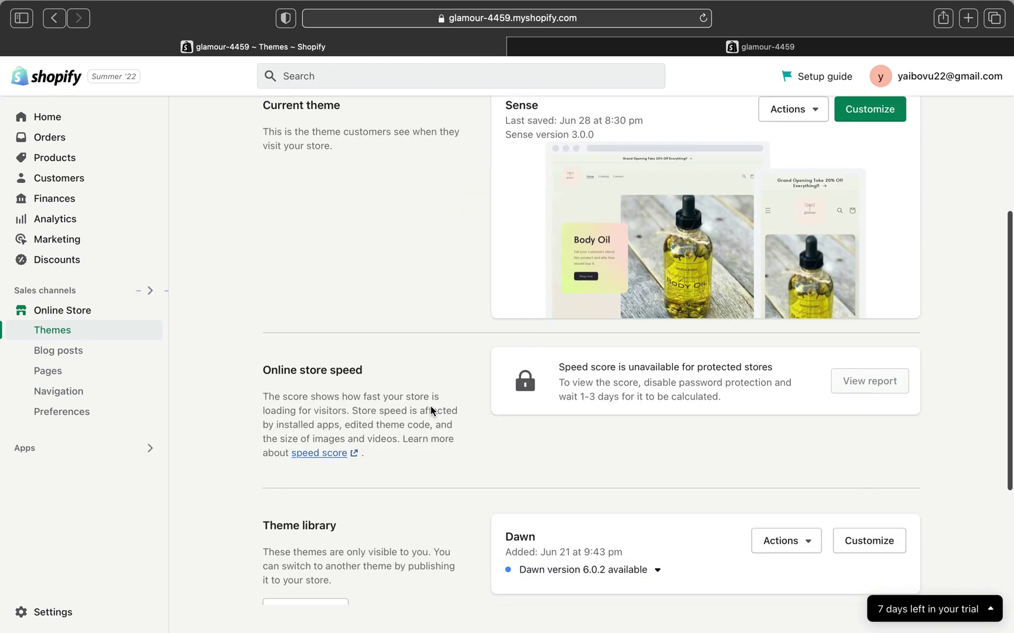
pyautogui.scroll(-5, 431, 410)
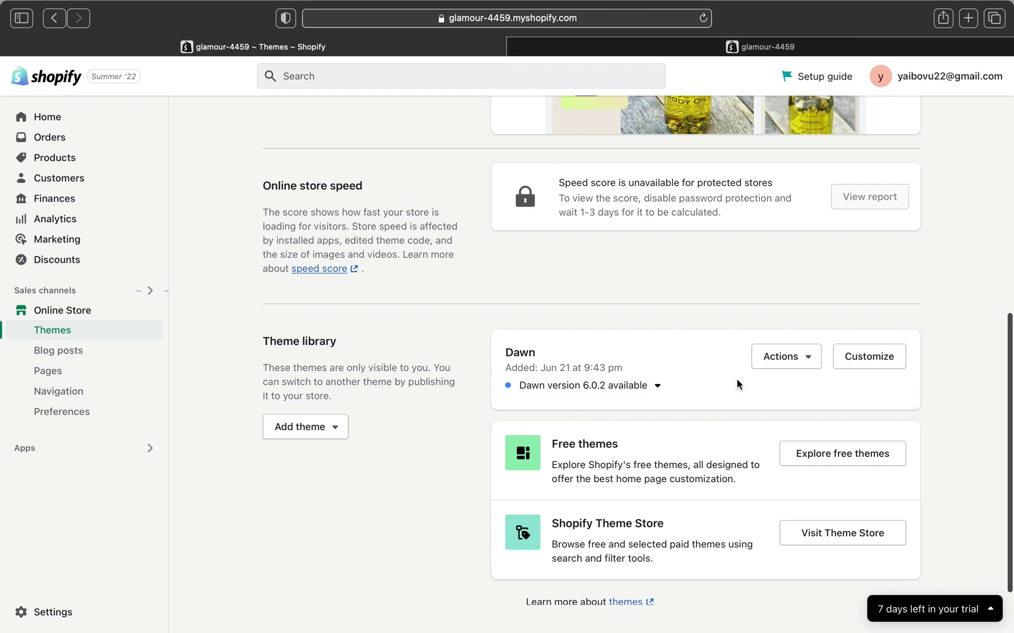
pyautogui.scroll(10, 769, 392)
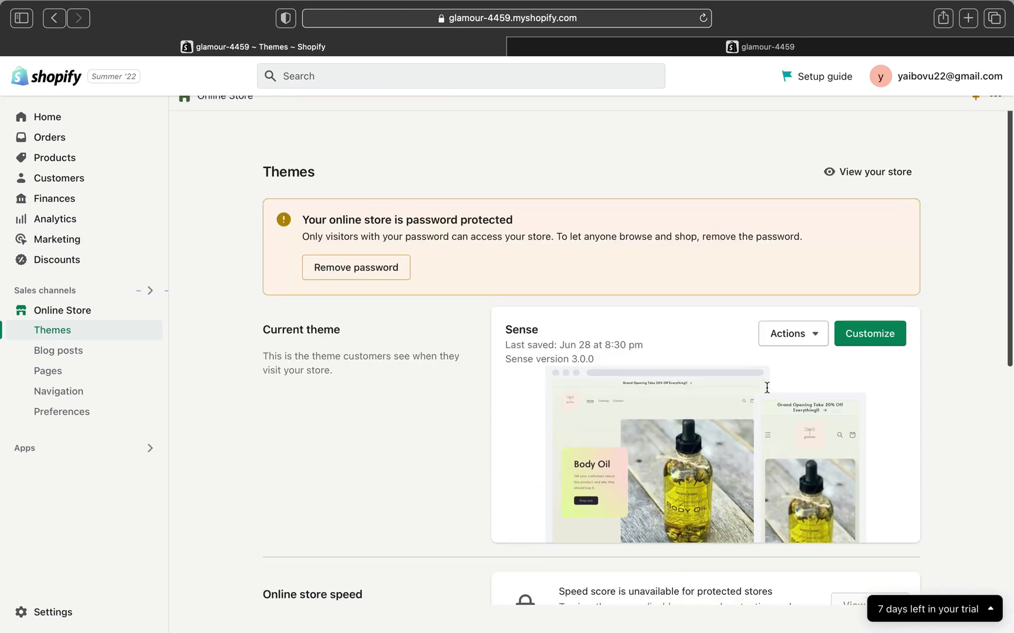
pyautogui.scroll(-10, 367, 385)
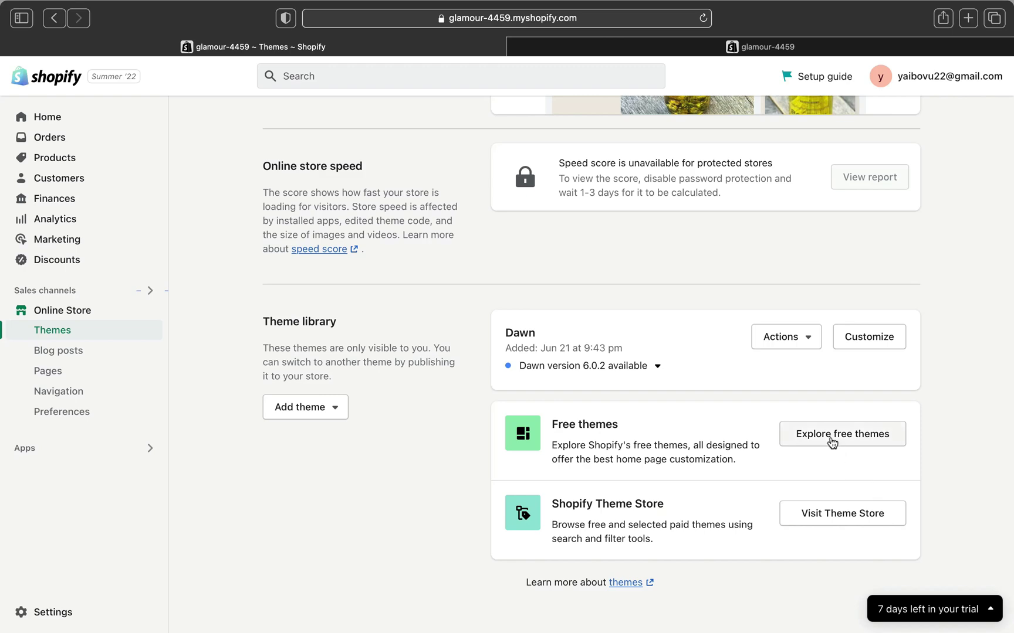
# Step: Browse the free themes gallery: Taste, Studio, Craft, Crave, Dawn and current Sense
pyautogui.click(829, 439)
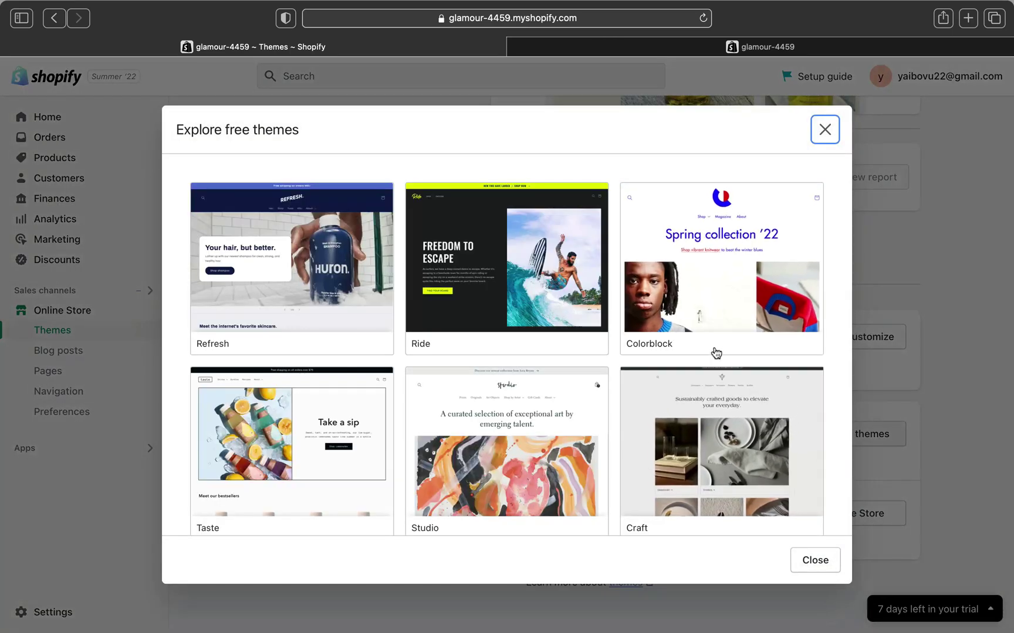
pyautogui.scroll(-5, 471, 364)
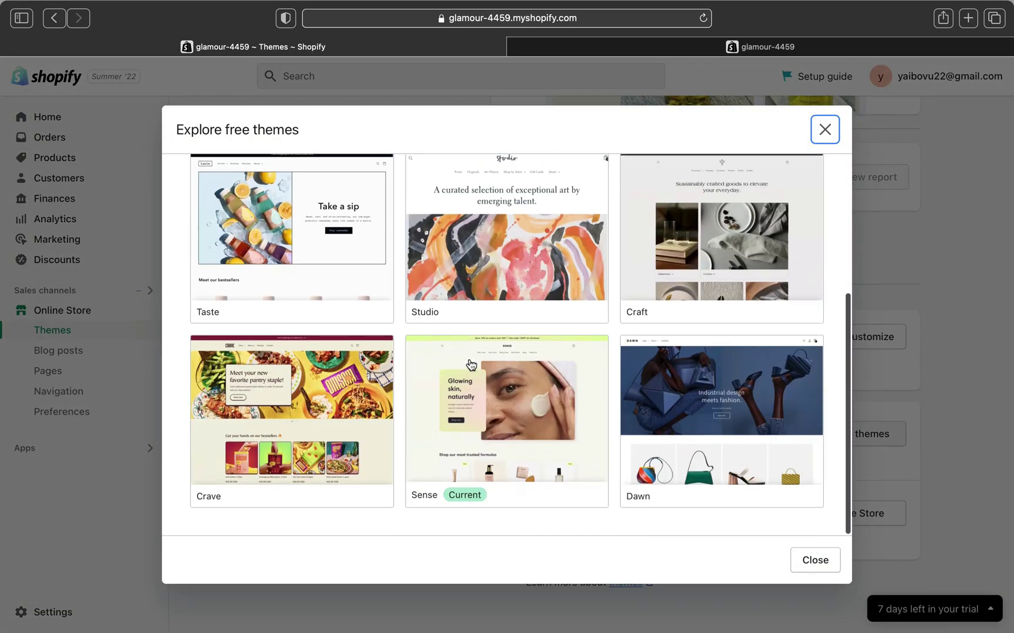
pyautogui.scroll(2, 470, 364)
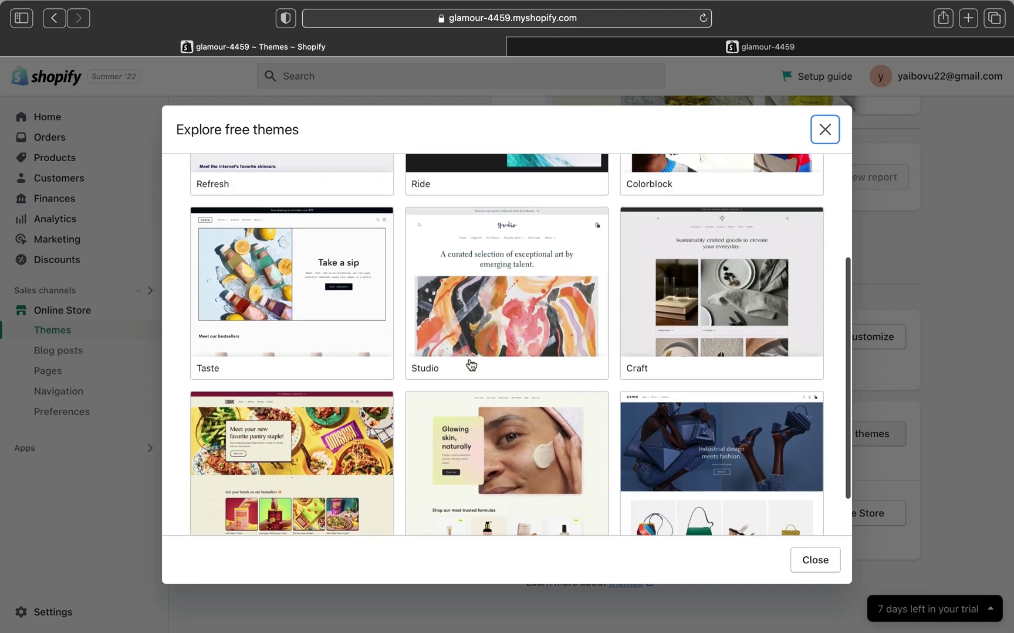
pyautogui.scroll(-2, 471, 364)
pyautogui.scroll(-1, 471, 363)
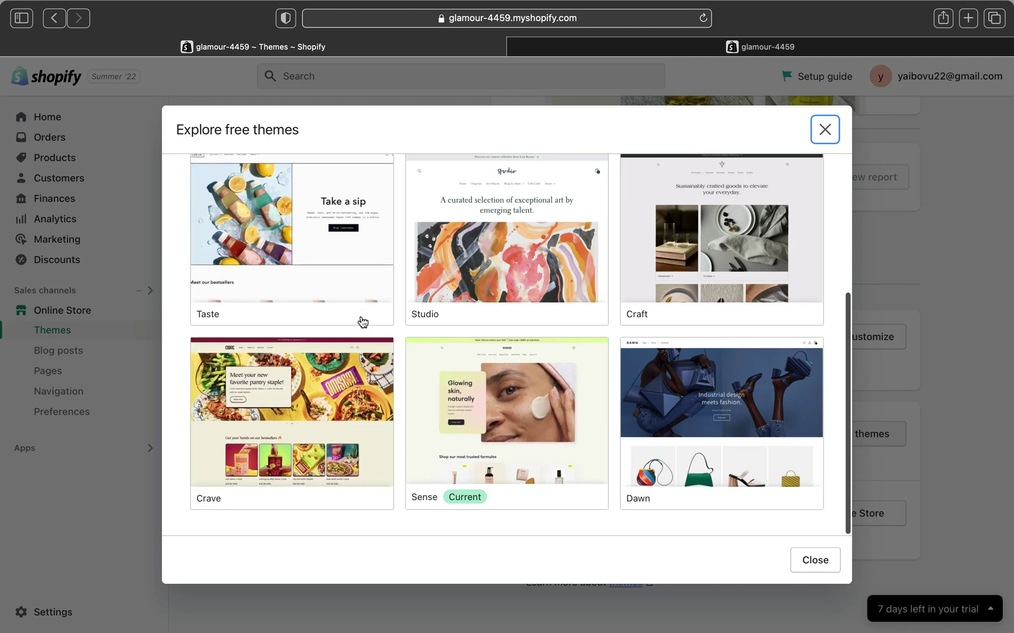
pyautogui.scroll(5, 688, 291)
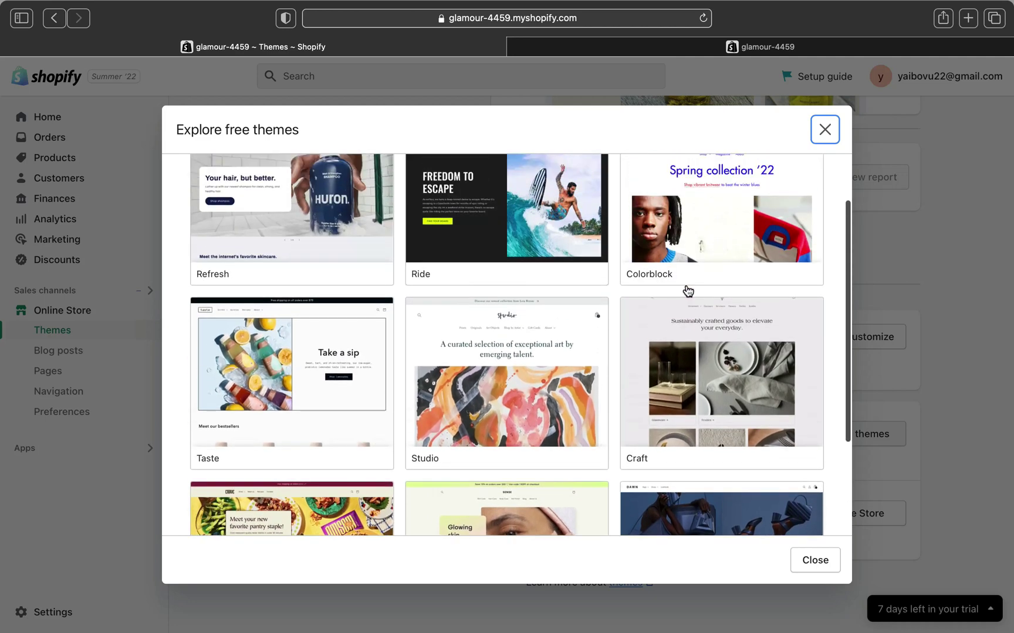
pyautogui.scroll(-5, 688, 292)
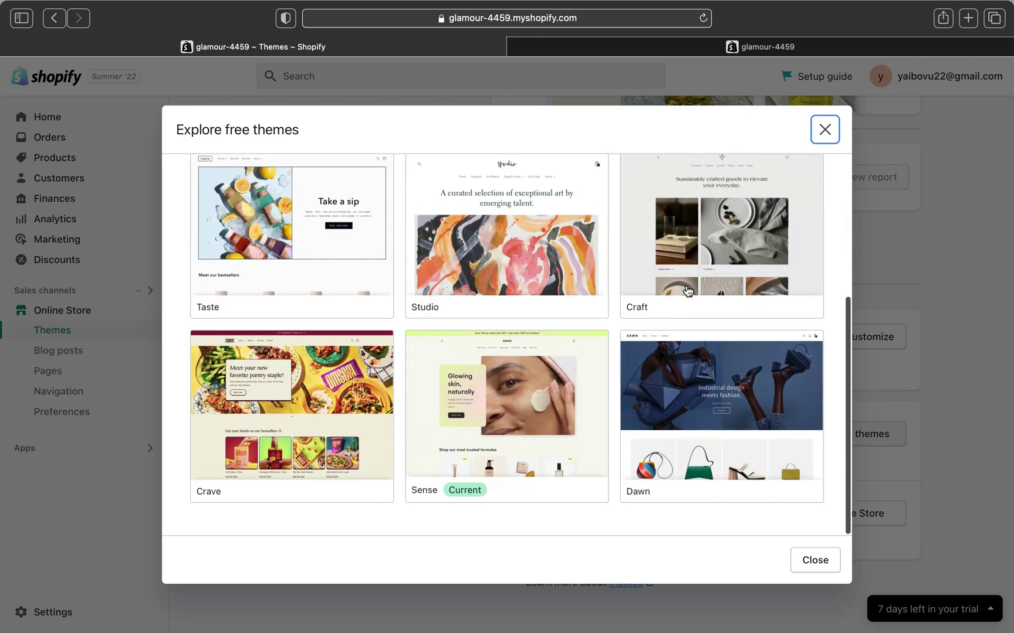
# Step: Add Dawn 6.0.2 from its details page to the theme library
pyautogui.click(745, 414)
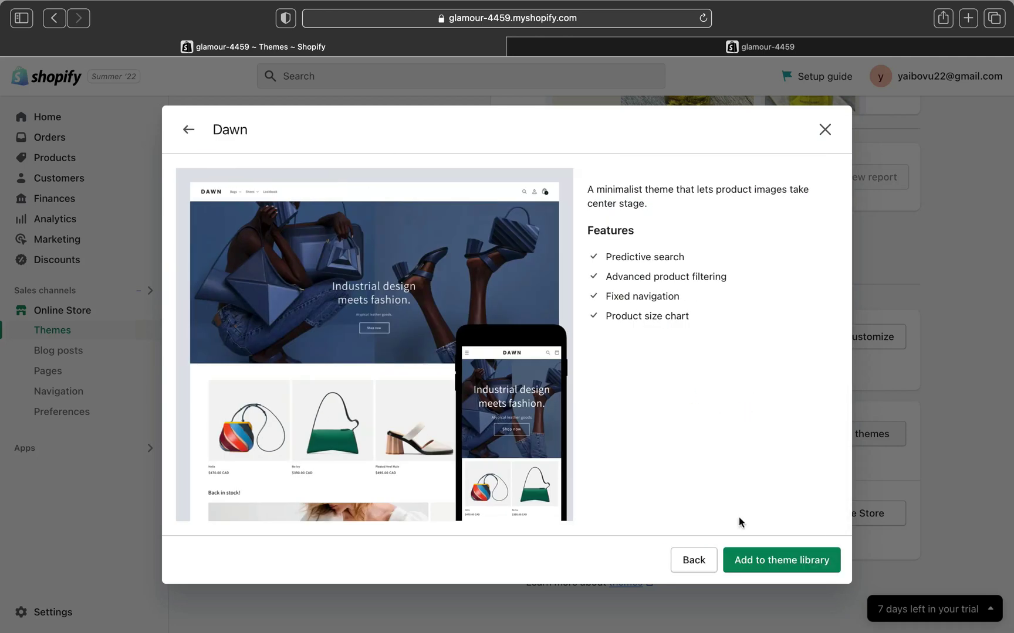
pyautogui.click(751, 563)
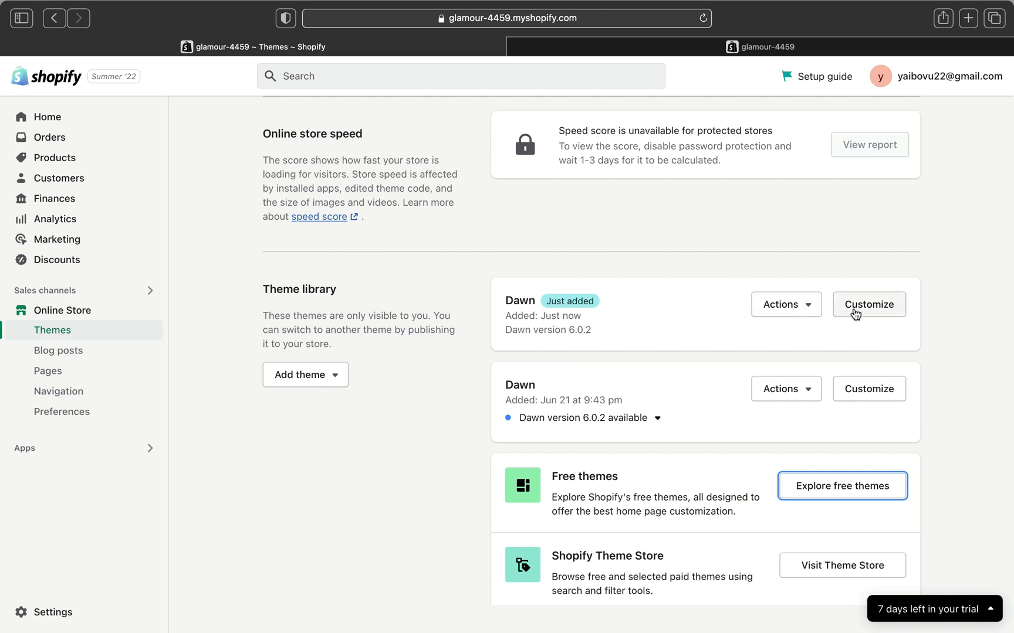
pyautogui.click(855, 315)
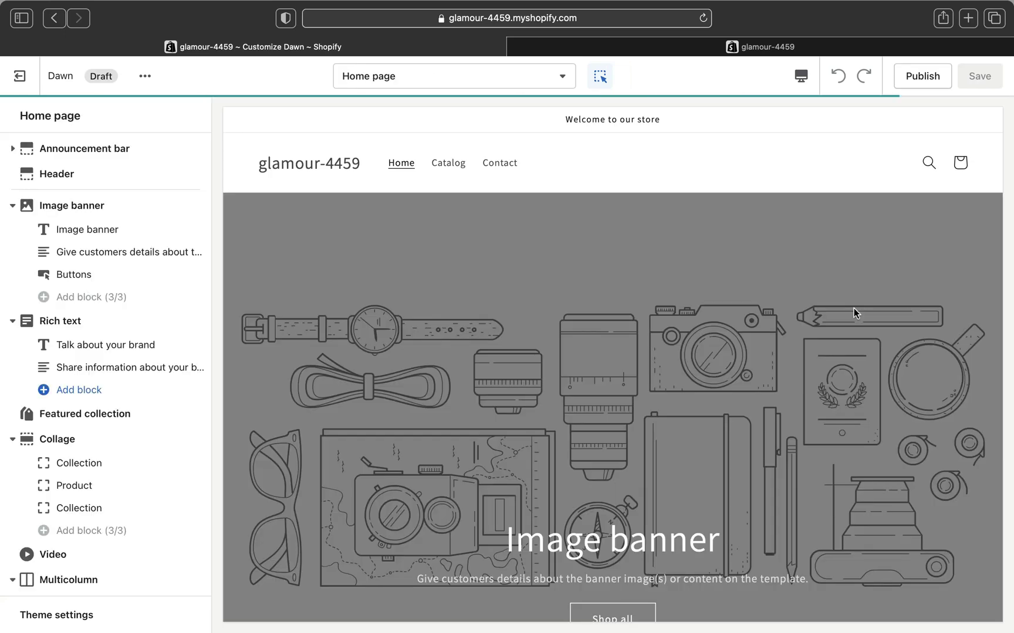
pyautogui.scroll(-12, 853, 308)
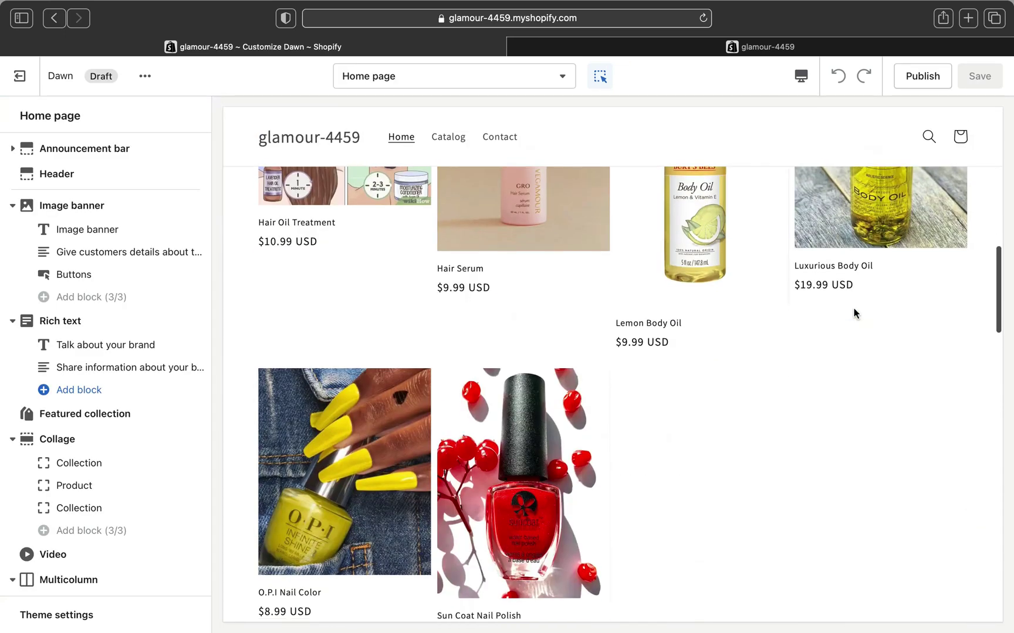
pyautogui.scroll(12, 853, 308)
pyautogui.scroll(-3, 853, 308)
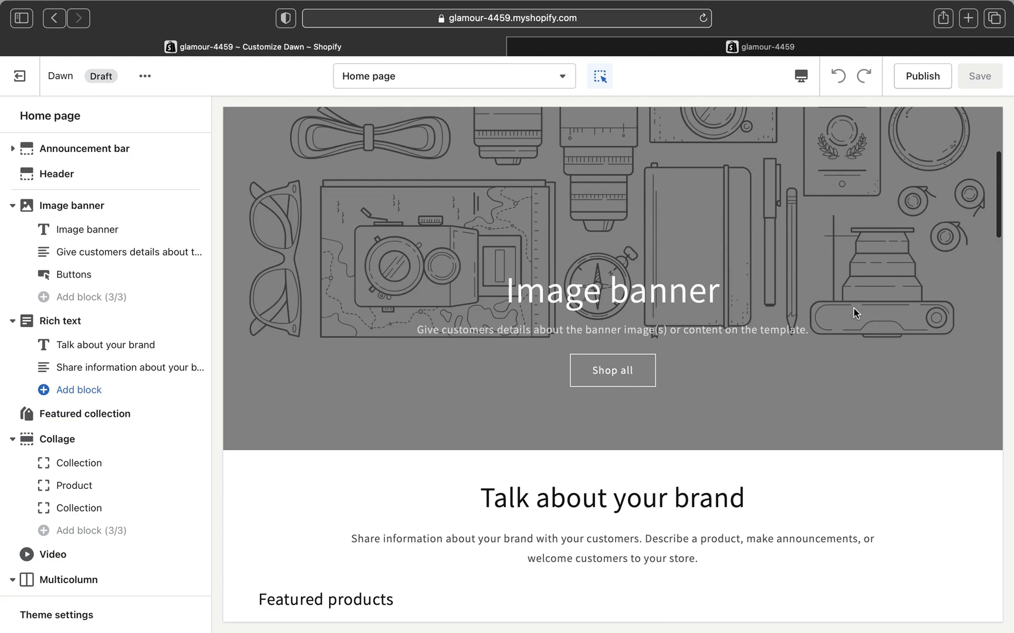
pyautogui.scroll(-10, 853, 308)
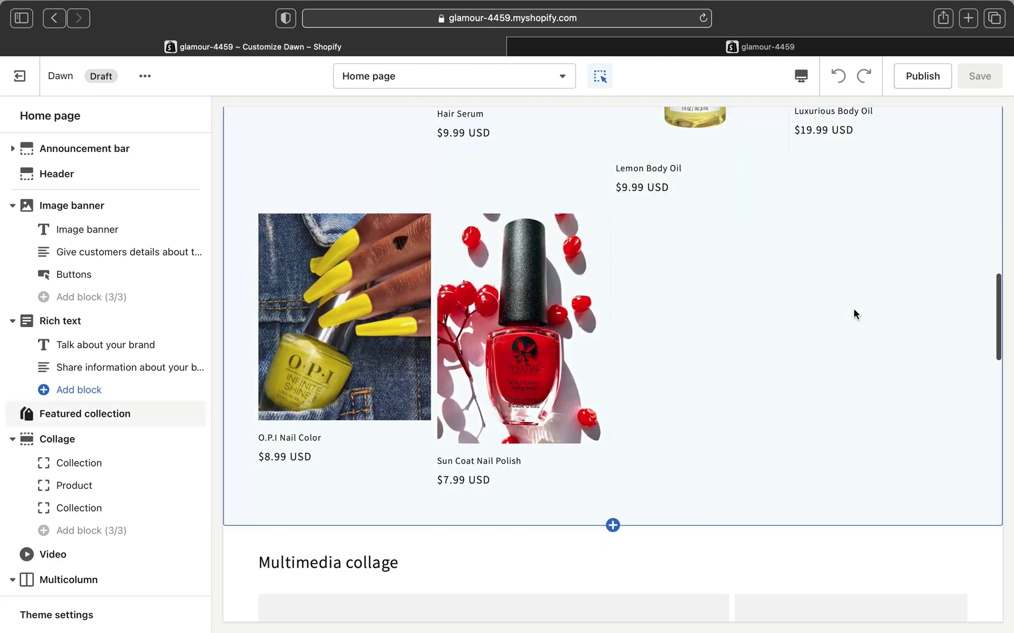
pyautogui.scroll(-10, 853, 314)
pyautogui.scroll(11, 854, 314)
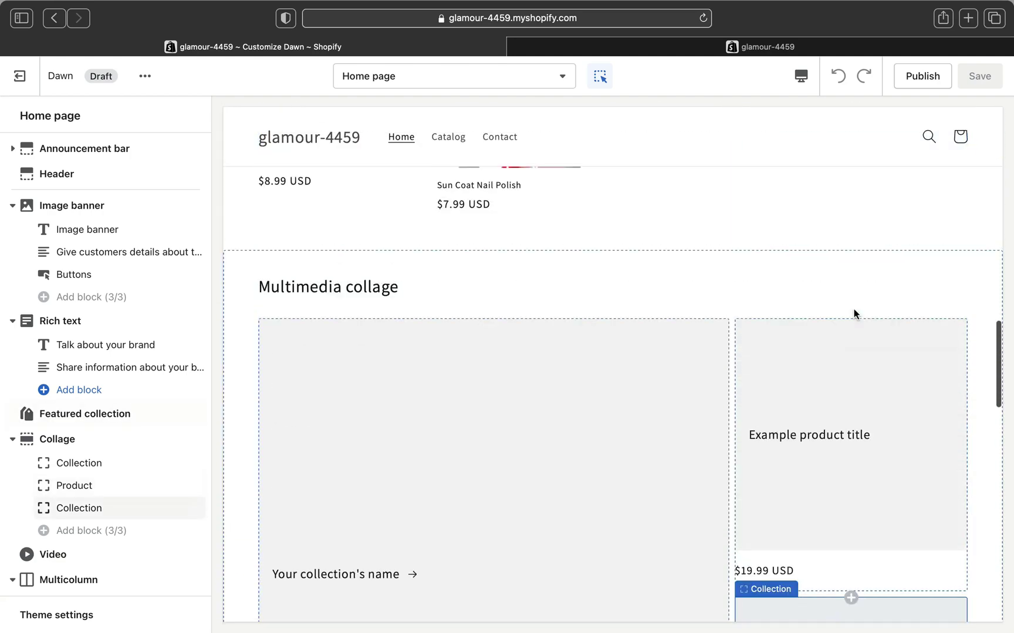
pyautogui.scroll(4, 853, 313)
pyautogui.scroll(-3, 854, 313)
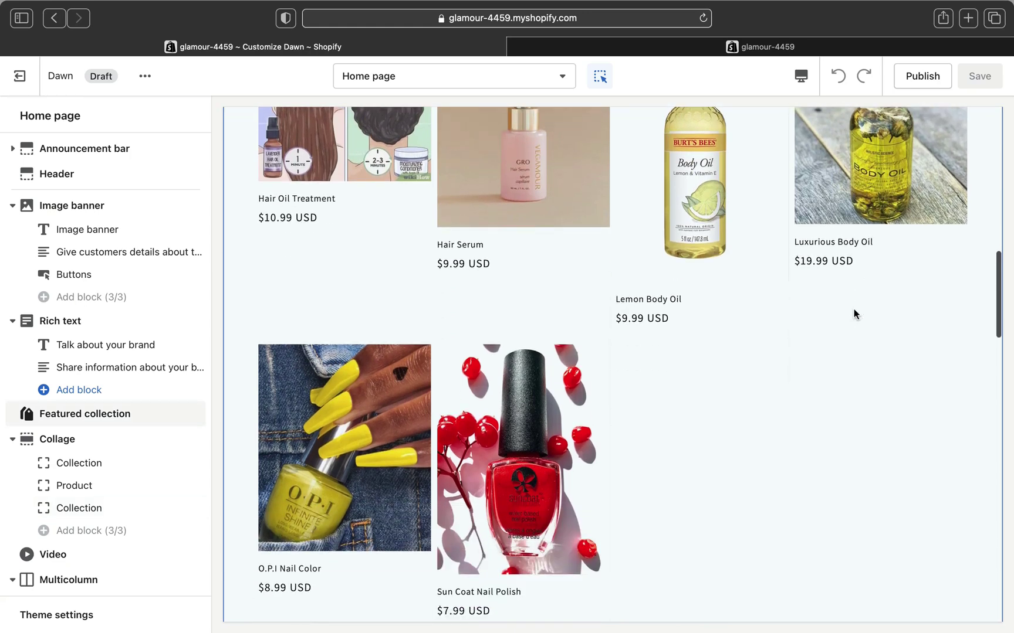
pyautogui.scroll(5, 854, 313)
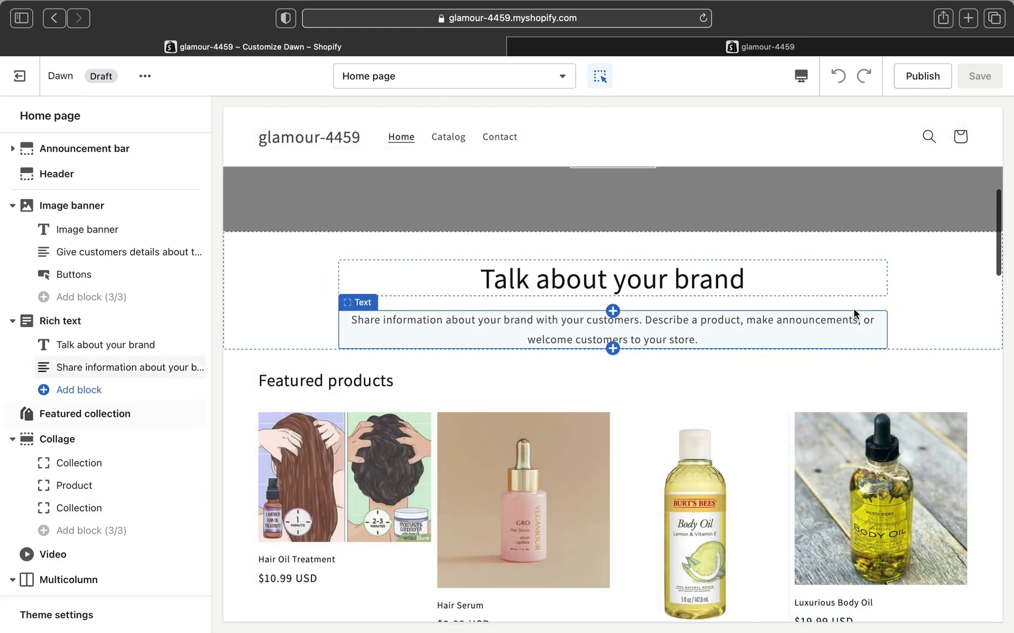
pyautogui.scroll(1, 853, 314)
pyautogui.scroll(-5, 853, 314)
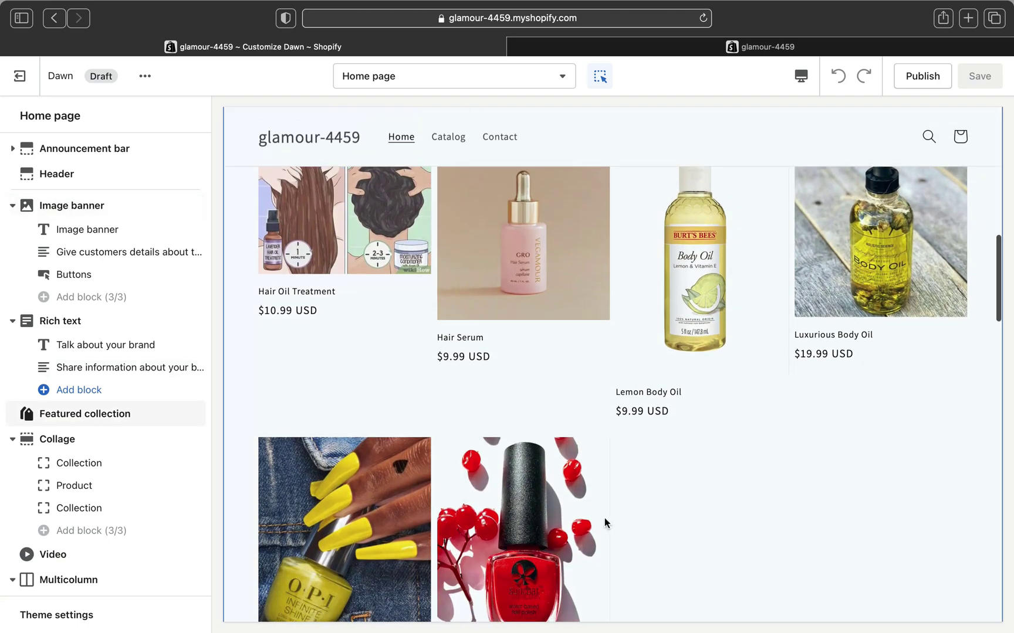
pyautogui.scroll(-8, 595, 528)
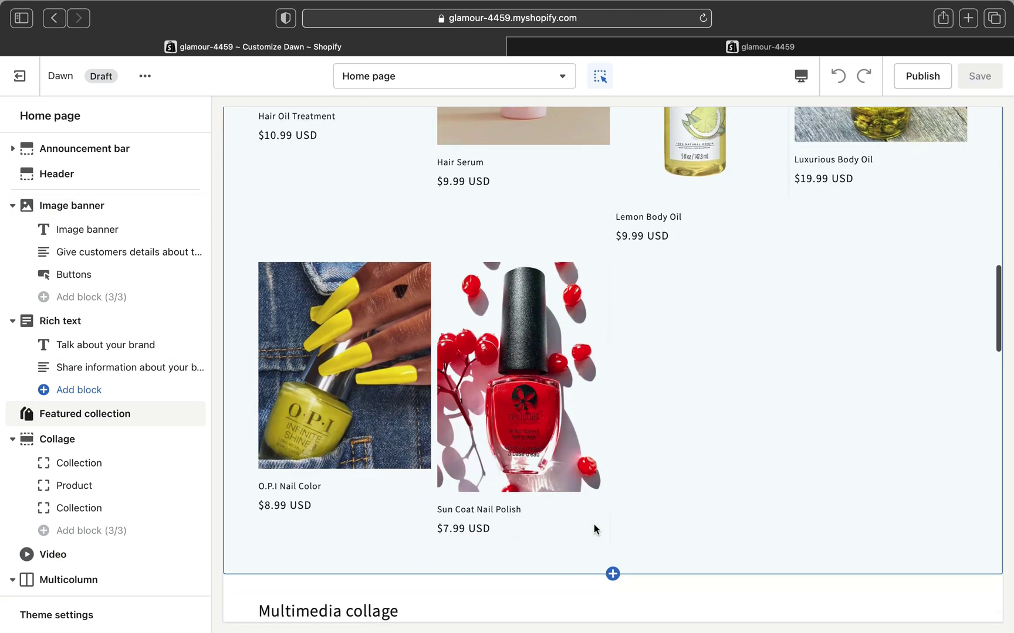
pyautogui.scroll(-10, 594, 524)
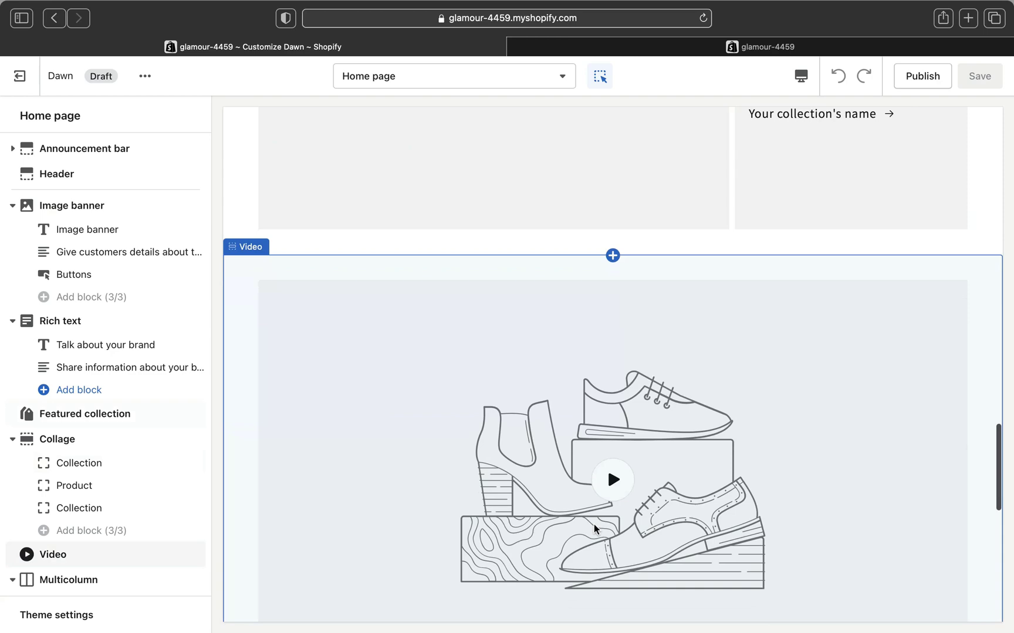
pyautogui.scroll(-3, 594, 525)
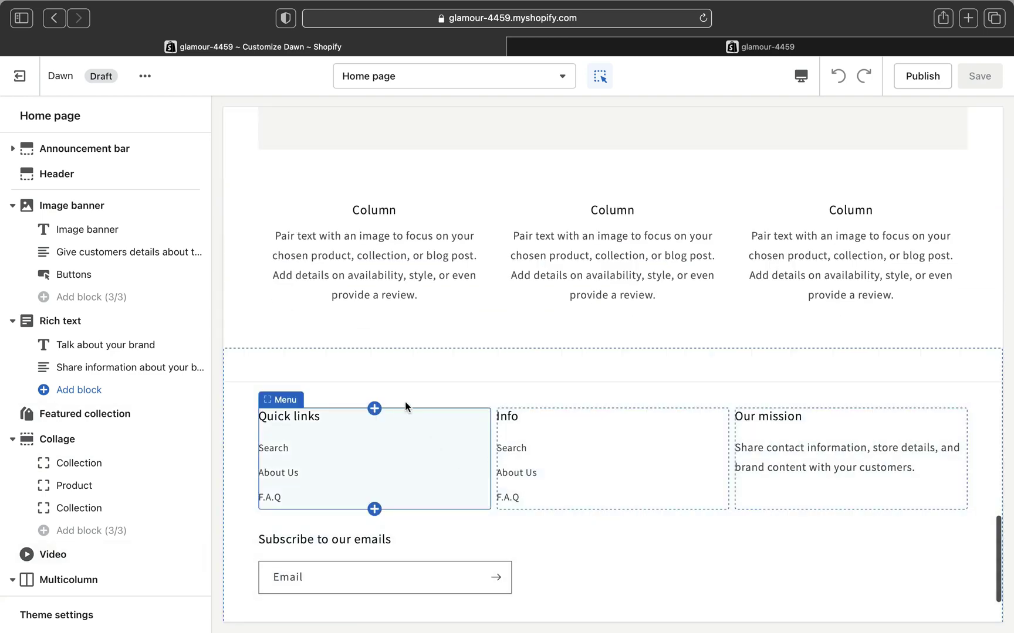
pyautogui.click(170, 345)
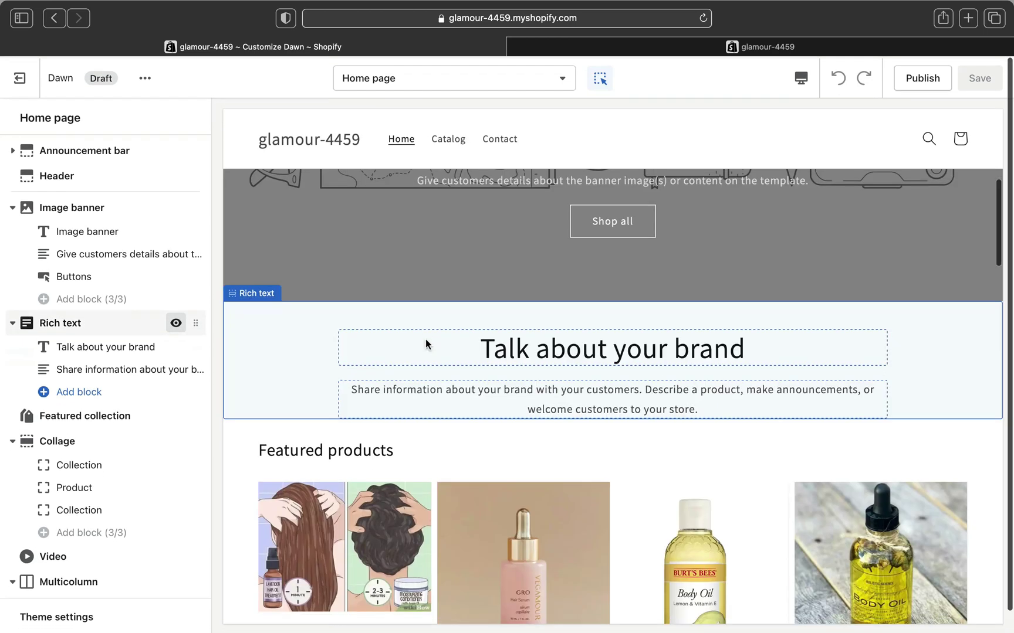
pyautogui.scroll(-1, 425, 340)
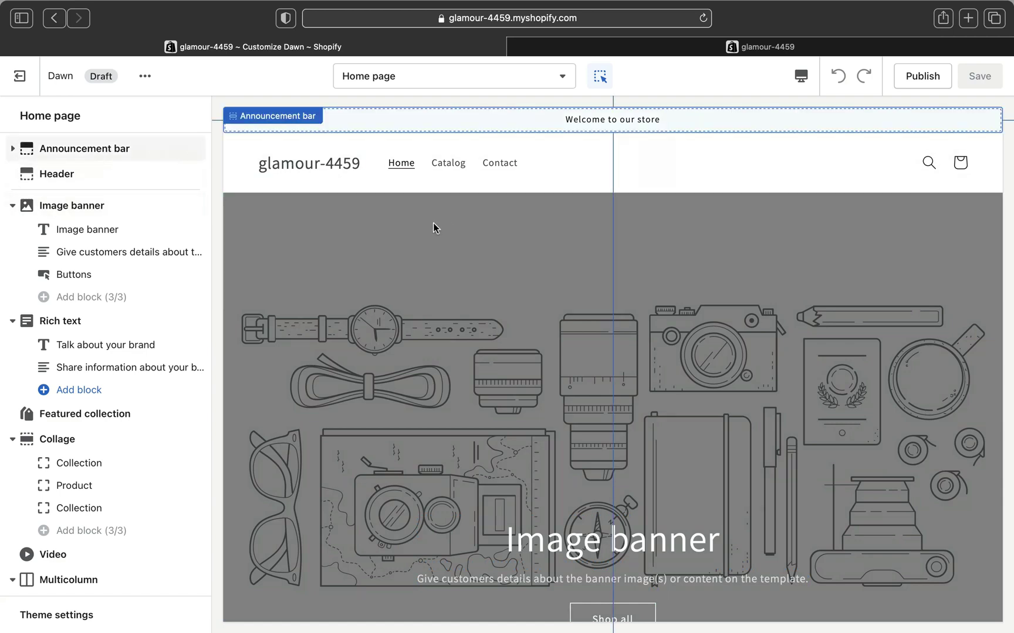
pyautogui.scroll(-3, 484, 322)
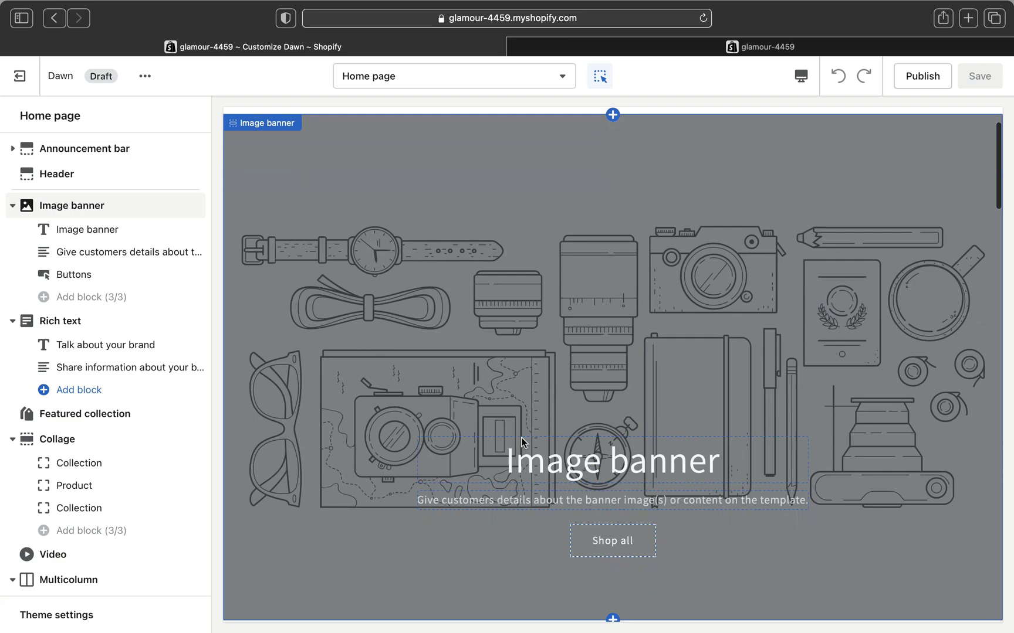
pyautogui.scroll(-10, 536, 296)
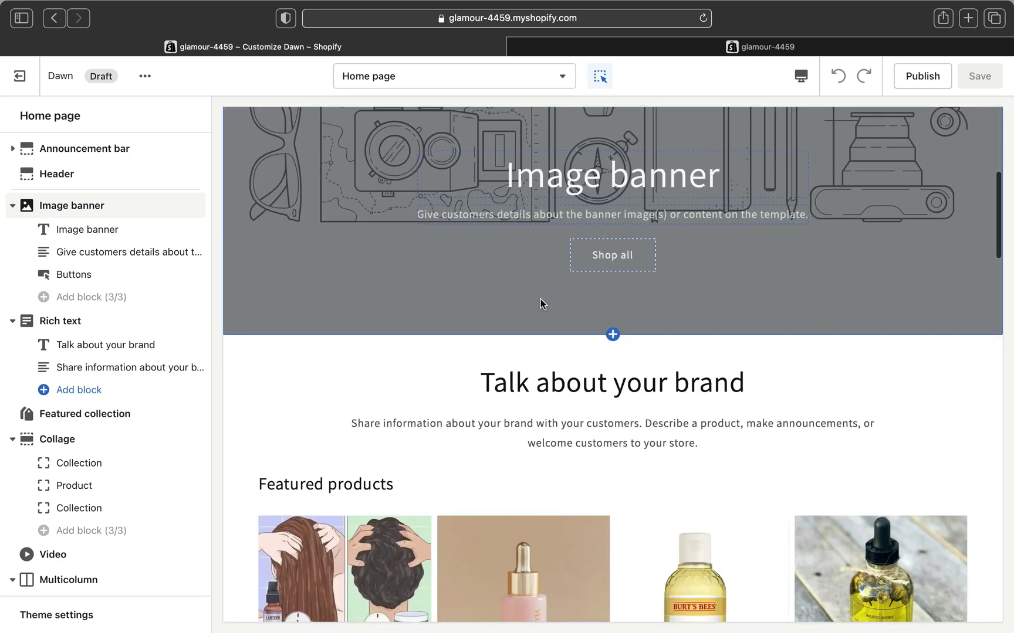
pyautogui.scroll(-3, 541, 300)
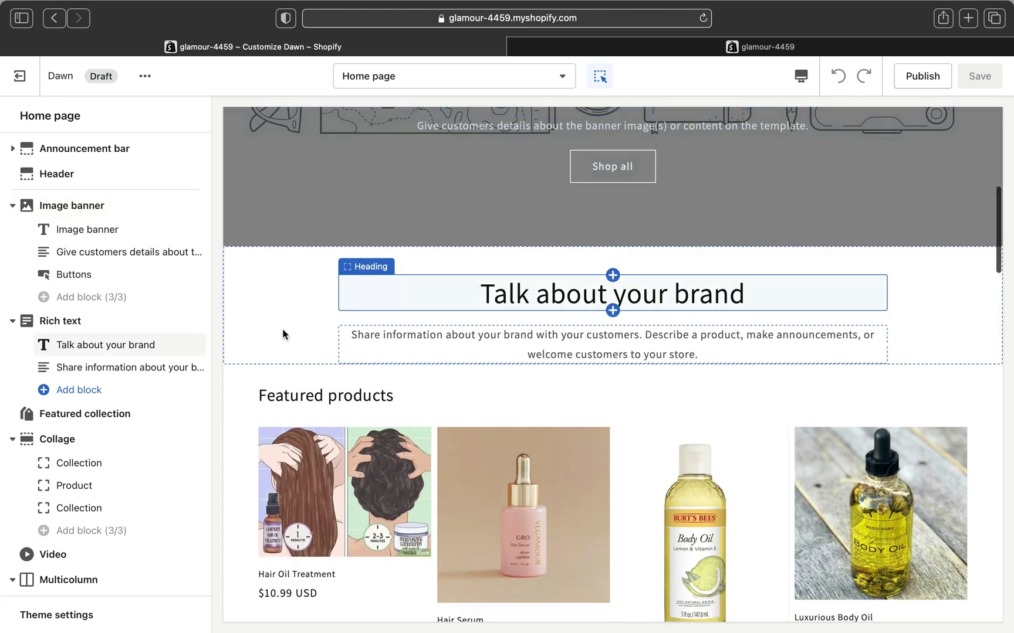
pyautogui.scroll(-10, 656, 413)
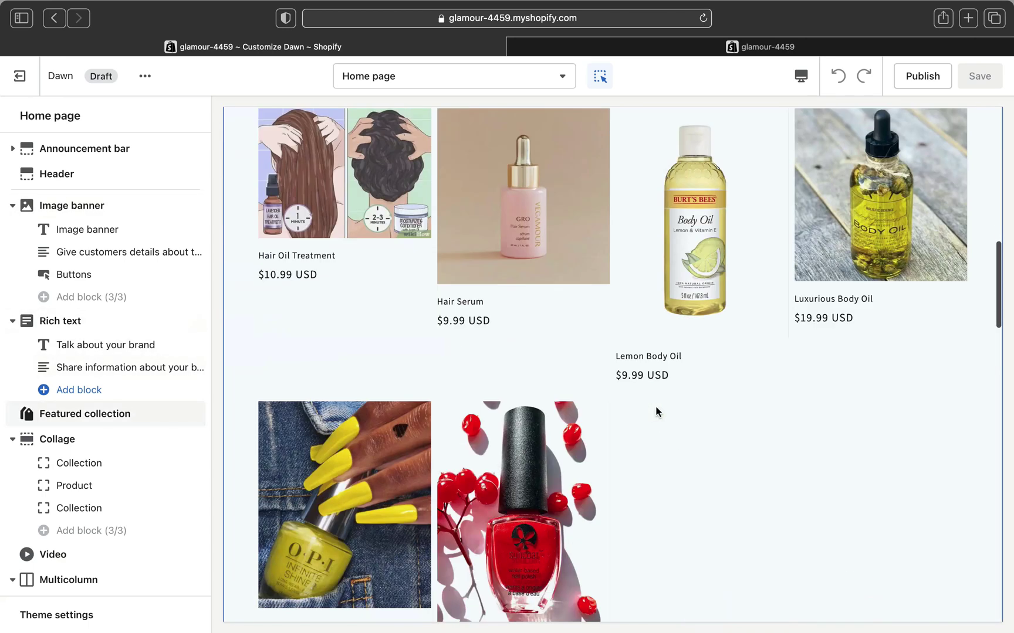
pyautogui.scroll(-10, 656, 413)
pyautogui.scroll(-8, 656, 412)
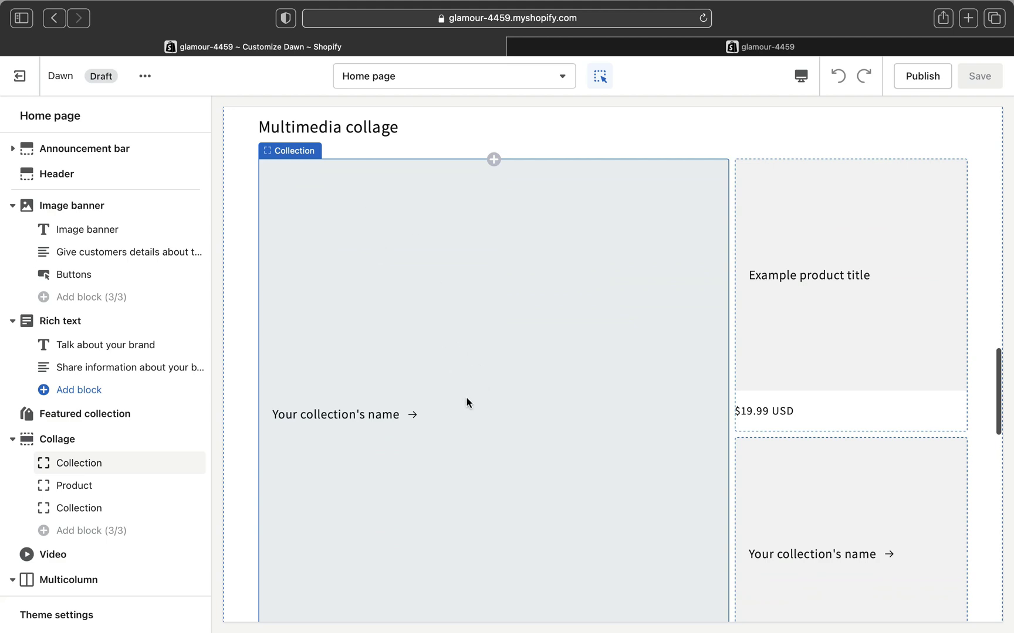
pyautogui.scroll(-3, 467, 403)
pyautogui.scroll(-15, 671, 472)
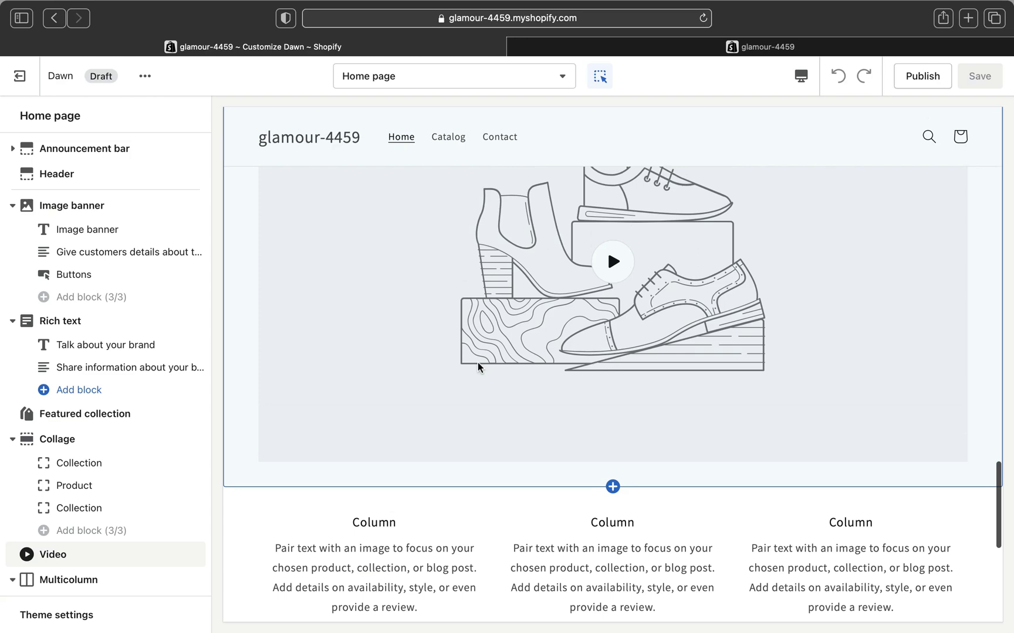
pyautogui.click(170, 555)
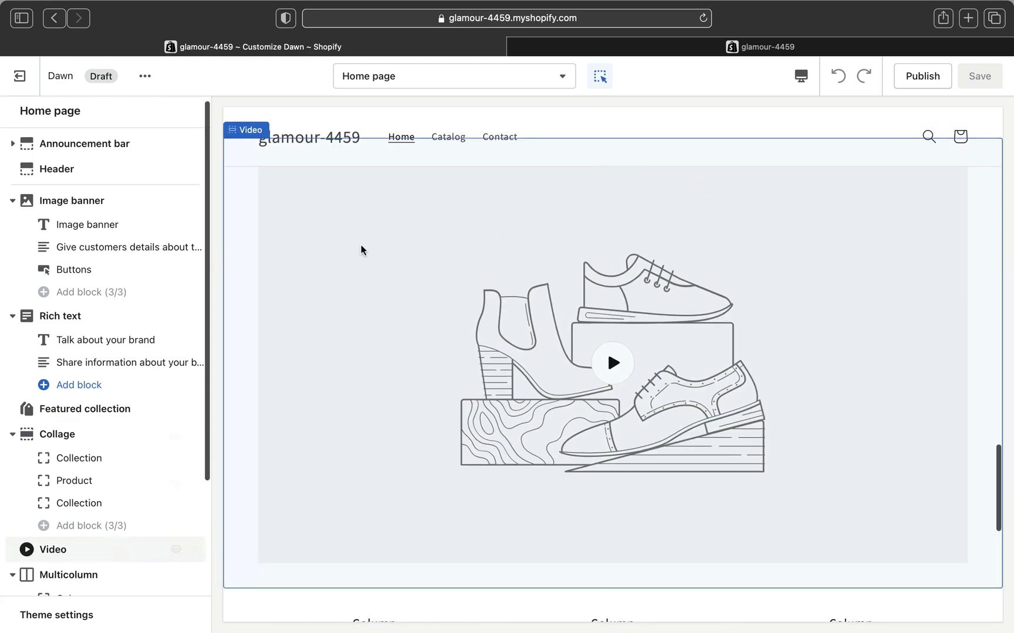
pyautogui.scroll(15, 365, 317)
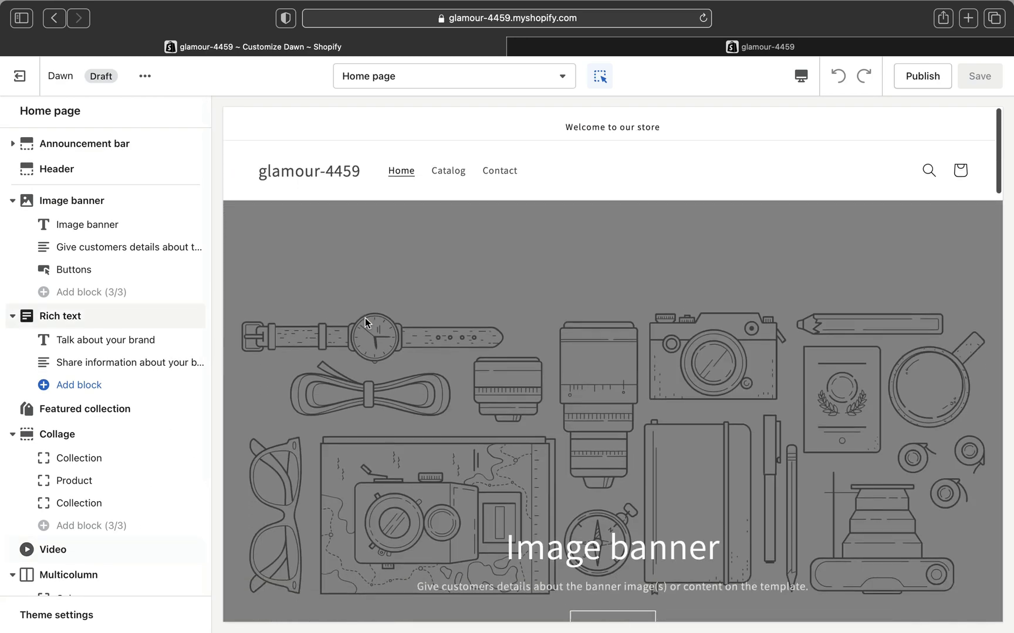
pyautogui.scroll(-2, 329, 293)
pyautogui.scroll(2, 315, 282)
pyautogui.scroll(1, 31, 220)
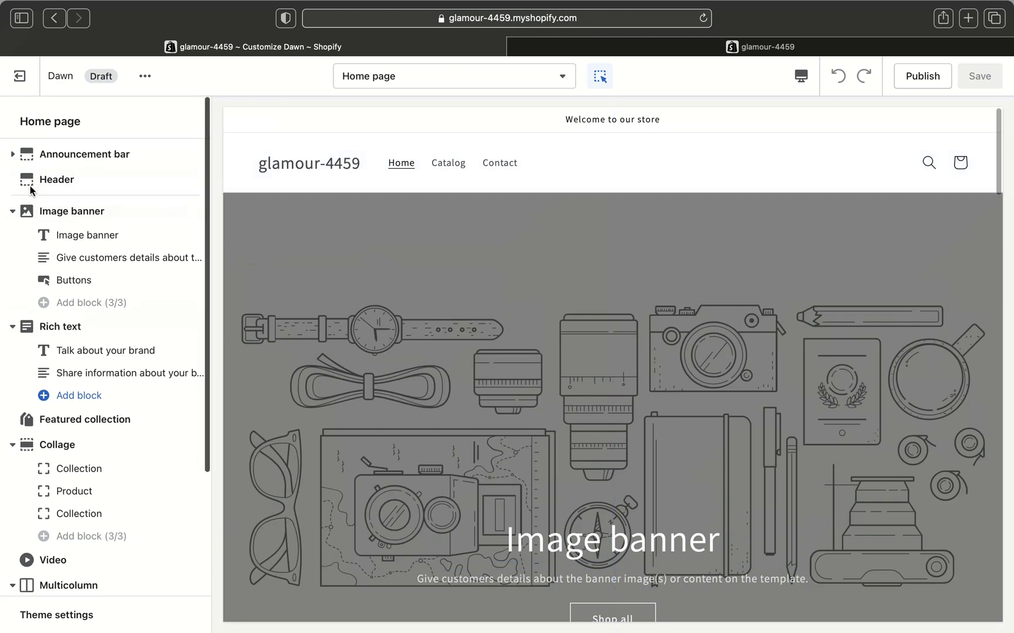
pyautogui.scroll(-5, 94, 480)
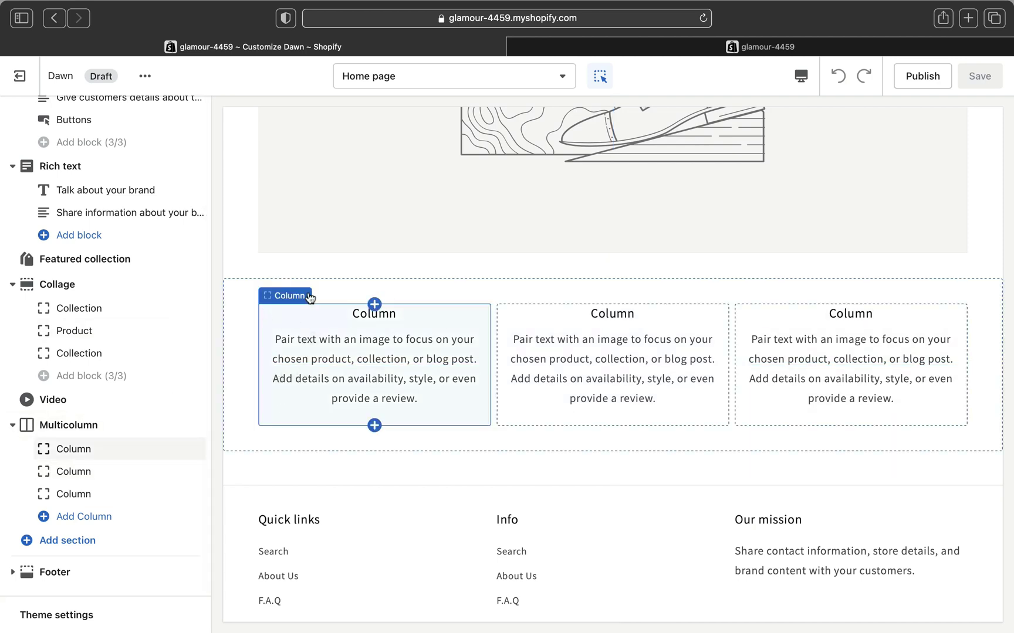
# Step: Hide the Multicolumn section on the Dawn home page
pyautogui.click(176, 430)
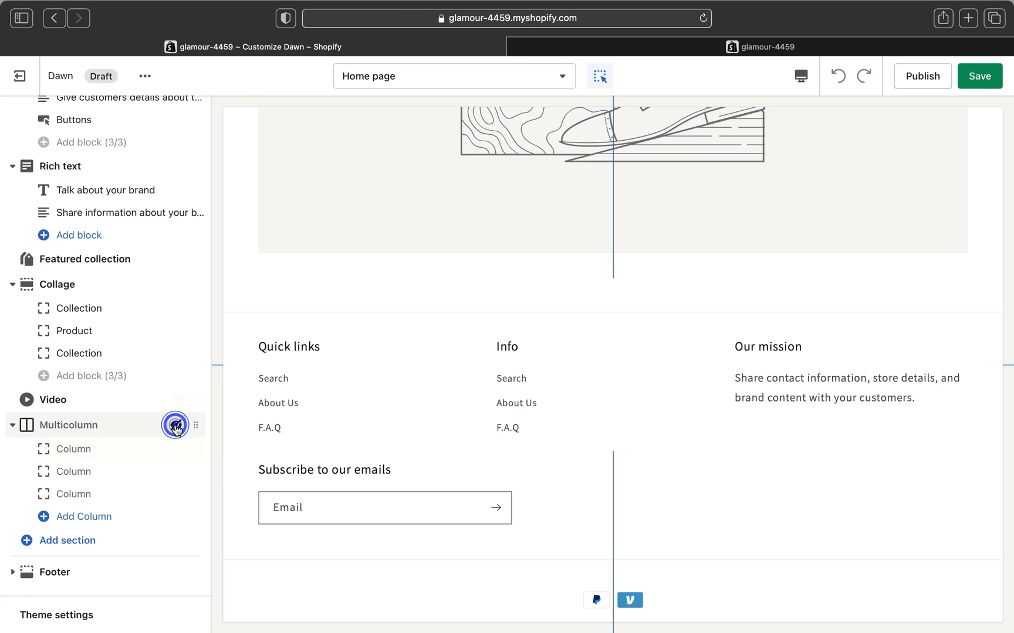
pyautogui.scroll(1, 372, 421)
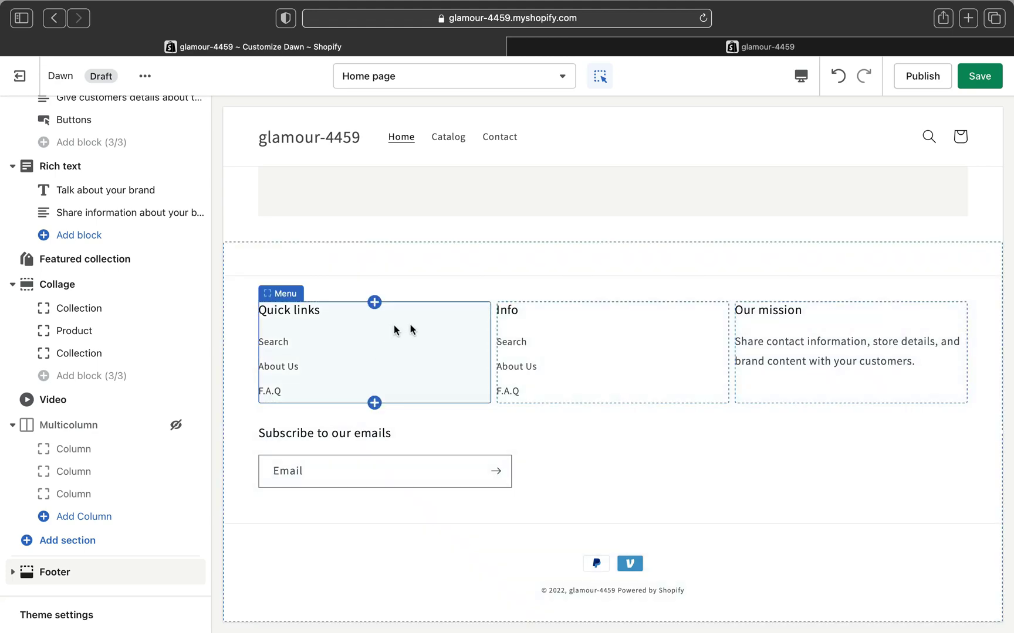
pyautogui.scroll(3, 613, 331)
pyautogui.scroll(5, 612, 328)
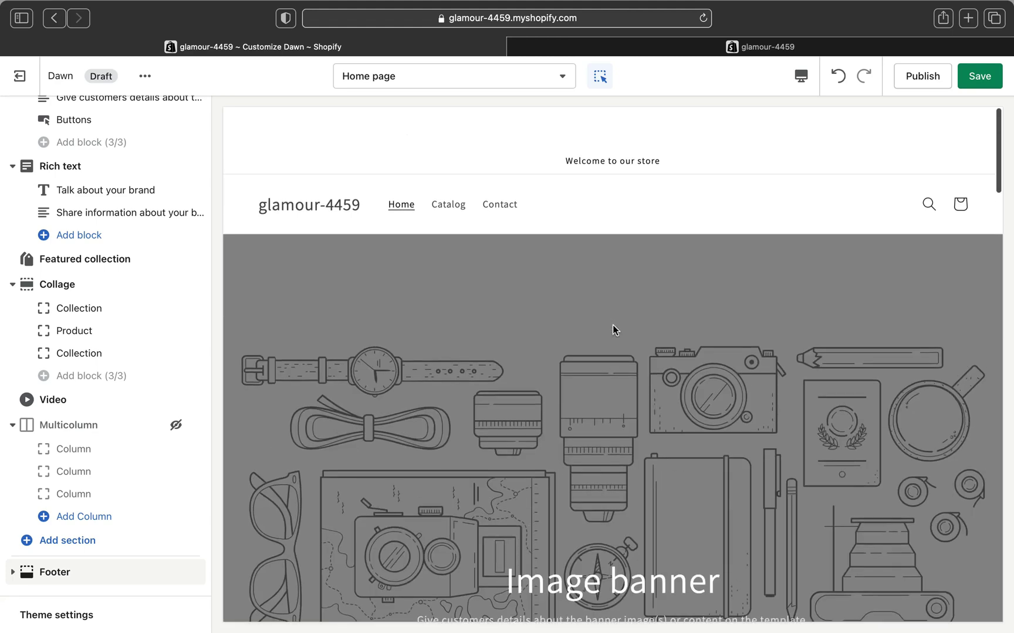
# Step: Save the Dawn theme changes and exit the editor to the Themes page
pyautogui.click(969, 80)
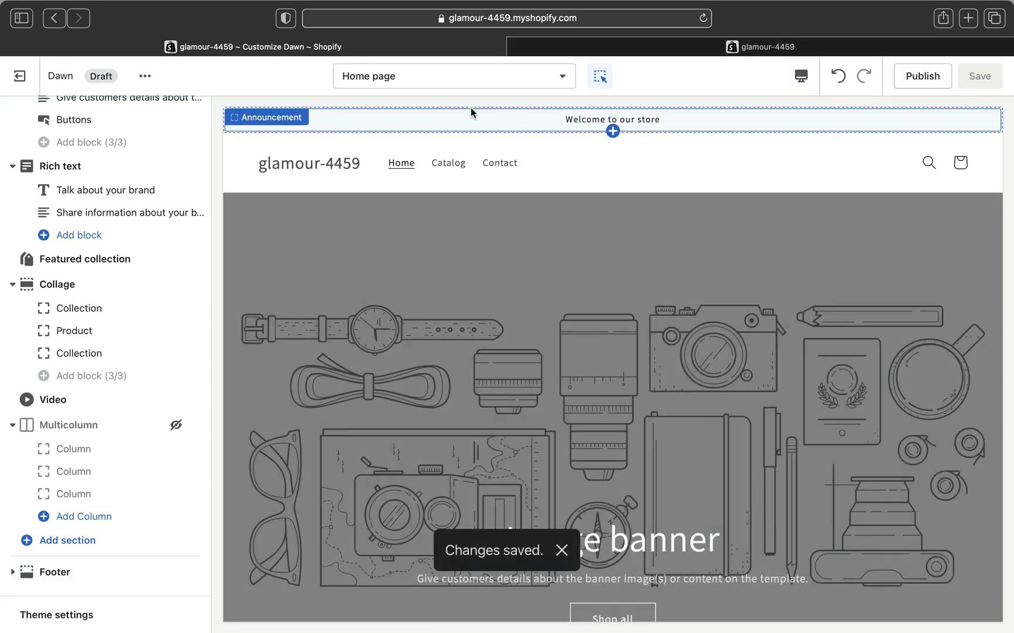
pyautogui.scroll(2, 88, 106)
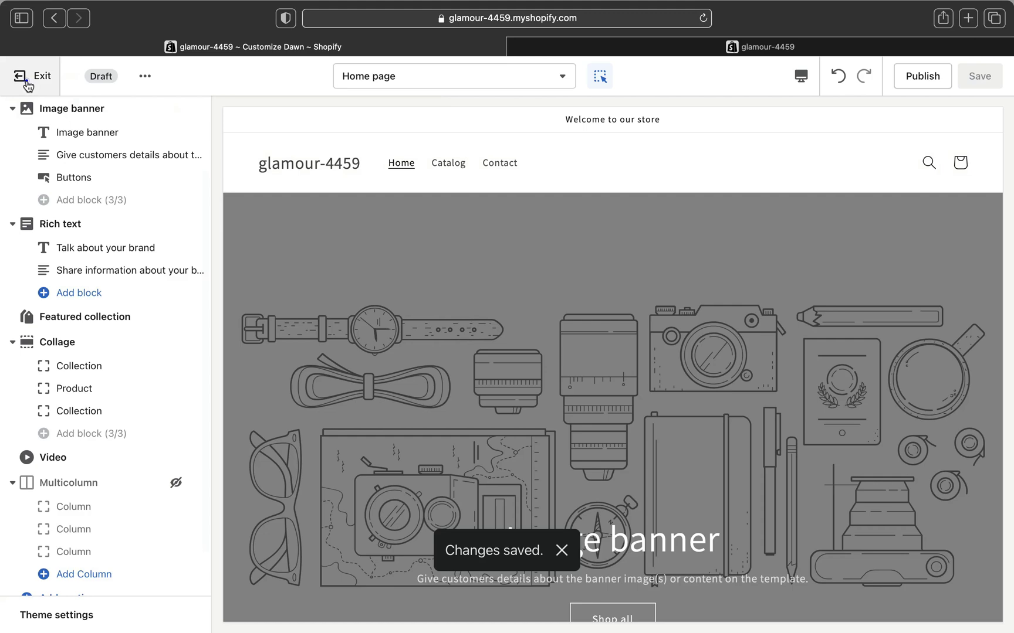
pyautogui.click(21, 76)
# Step: Publish the edited Dawn theme from the library, replacing Sense as the current theme
pyautogui.scroll(-10, 394, 367)
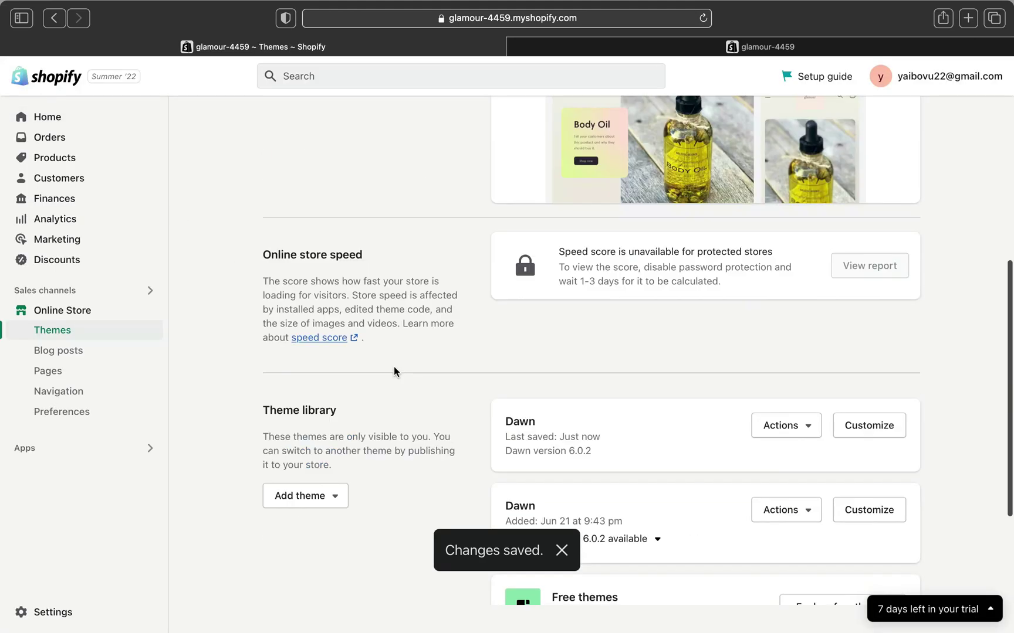
pyautogui.scroll(2, 393, 366)
pyautogui.scroll(1, 393, 371)
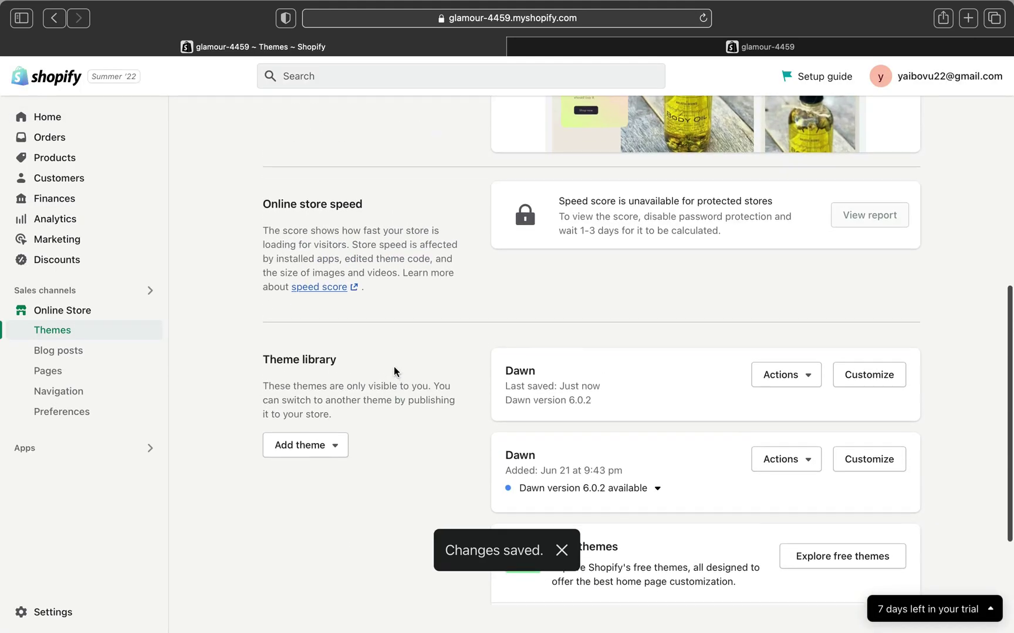
pyautogui.scroll(8, 805, 389)
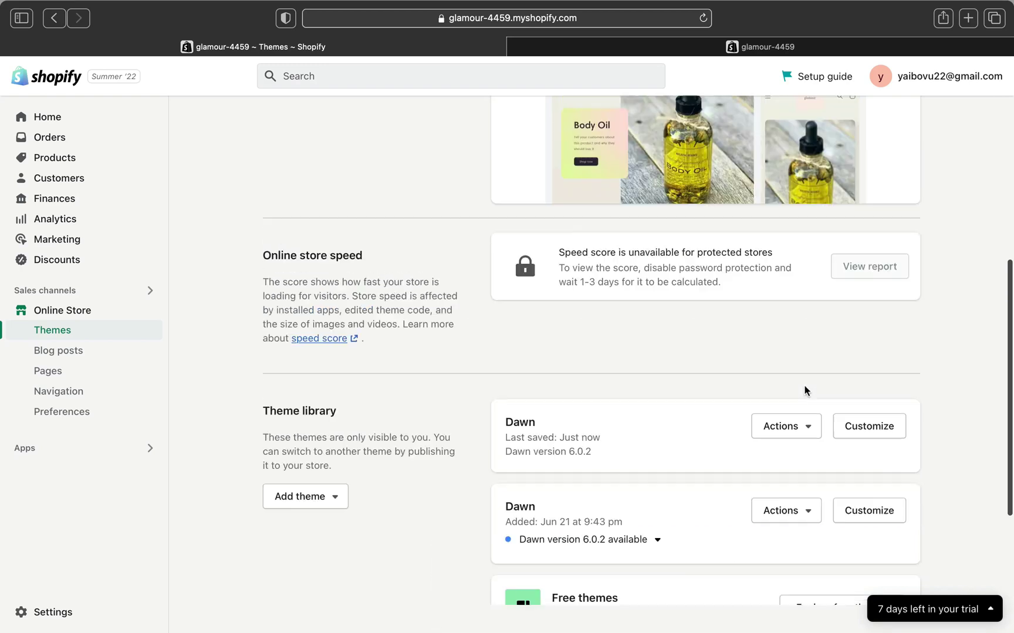
pyautogui.scroll(-7, 806, 389)
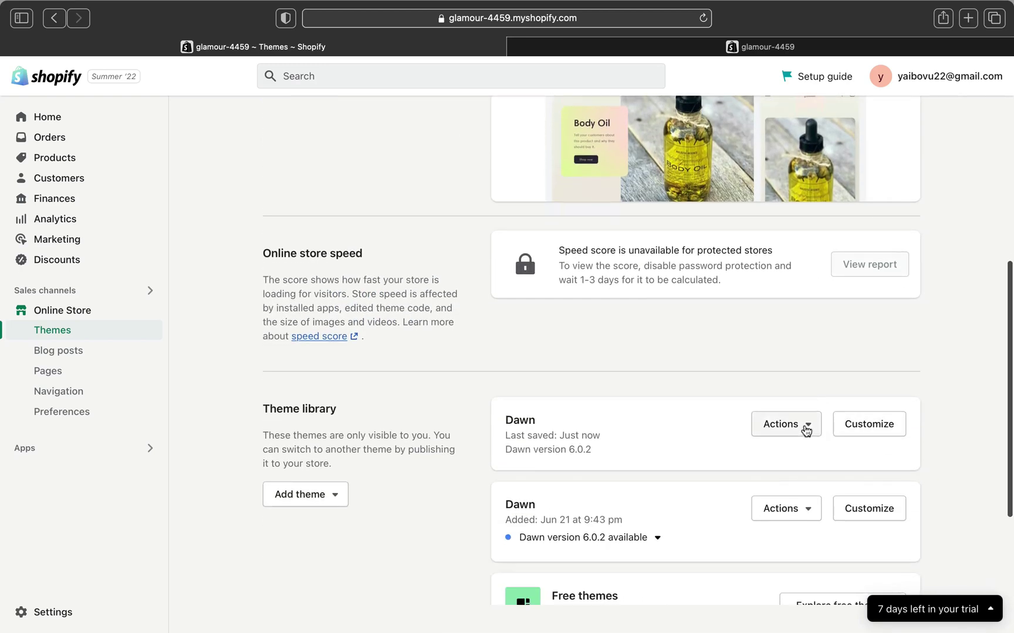
pyautogui.click(805, 427)
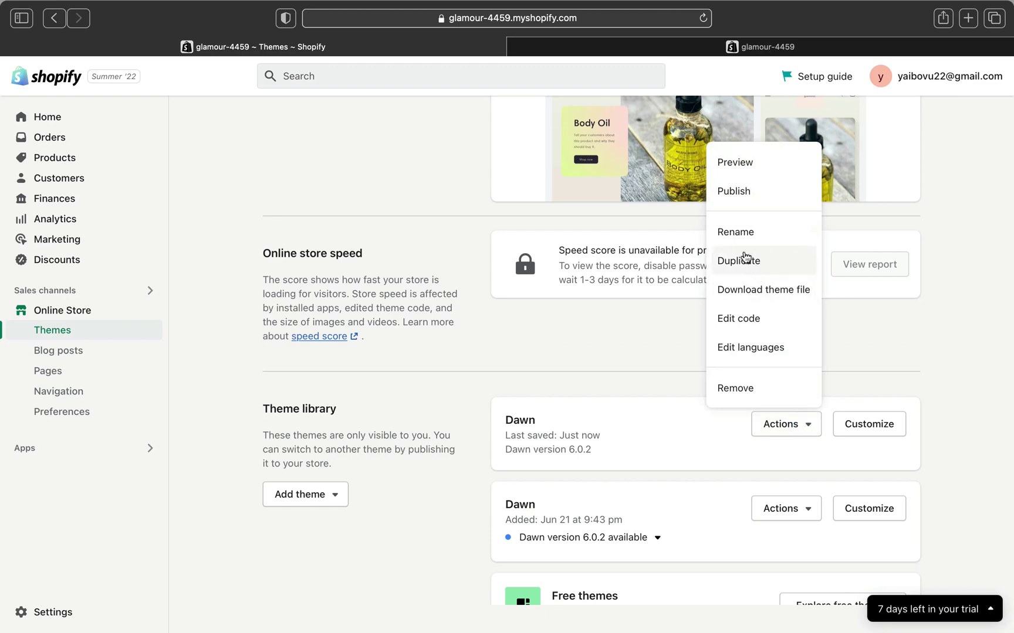
pyautogui.click(732, 192)
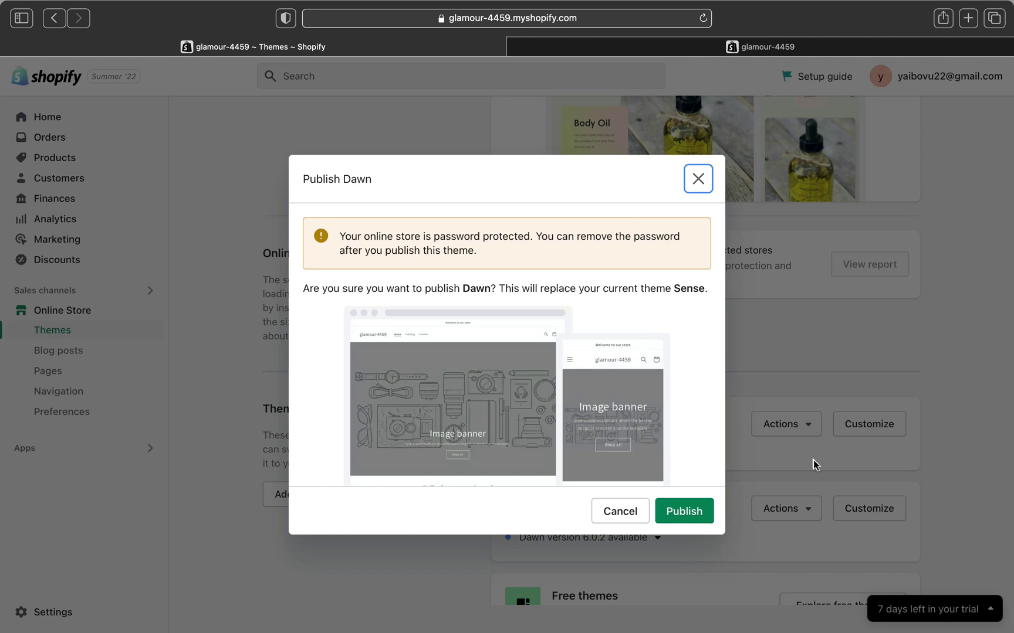
pyautogui.click(684, 512)
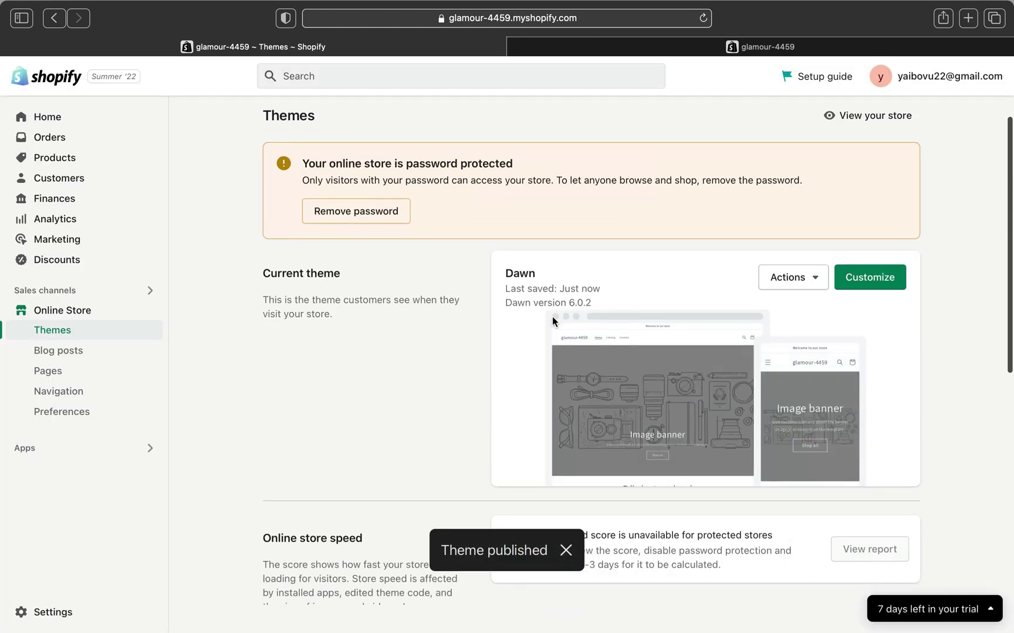
pyautogui.scroll(-7, 738, 375)
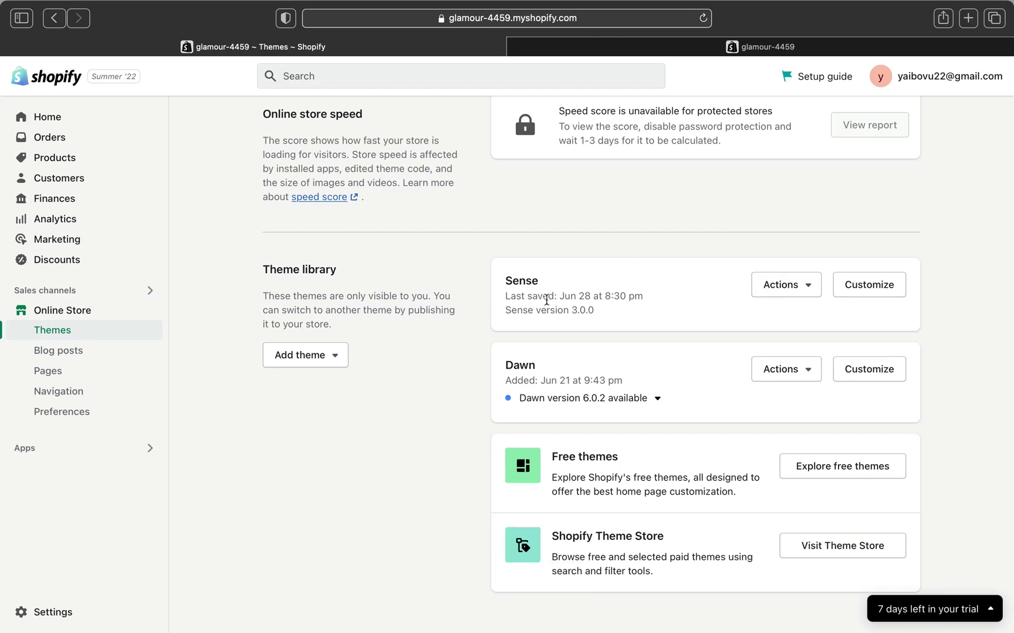
pyautogui.scroll(7, 546, 300)
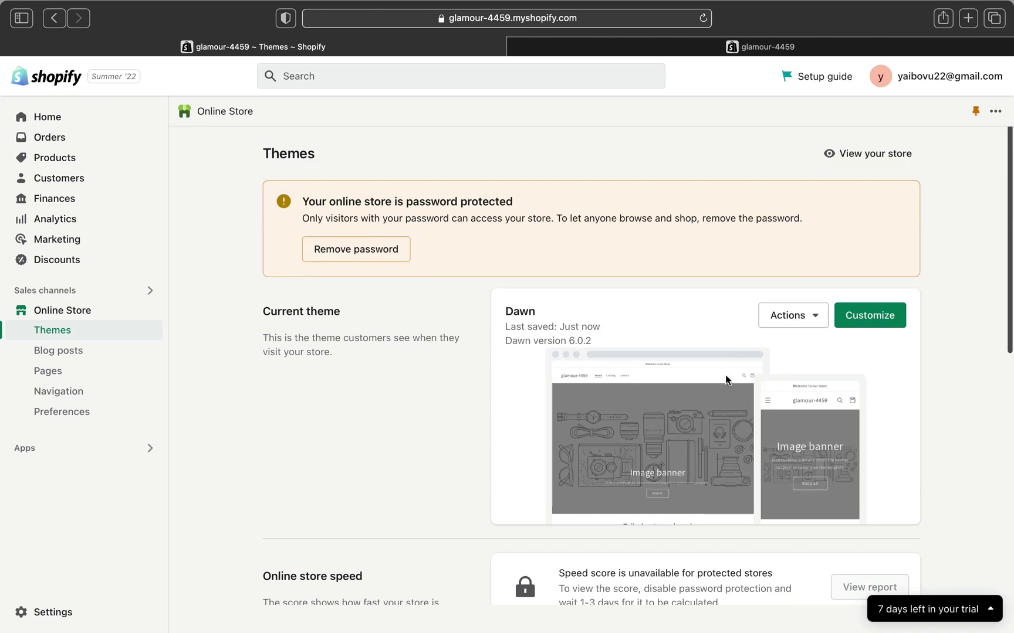
# Step: Review the live Dawn home page in the theme editor, then go back to Themes
pyautogui.click(902, 320)
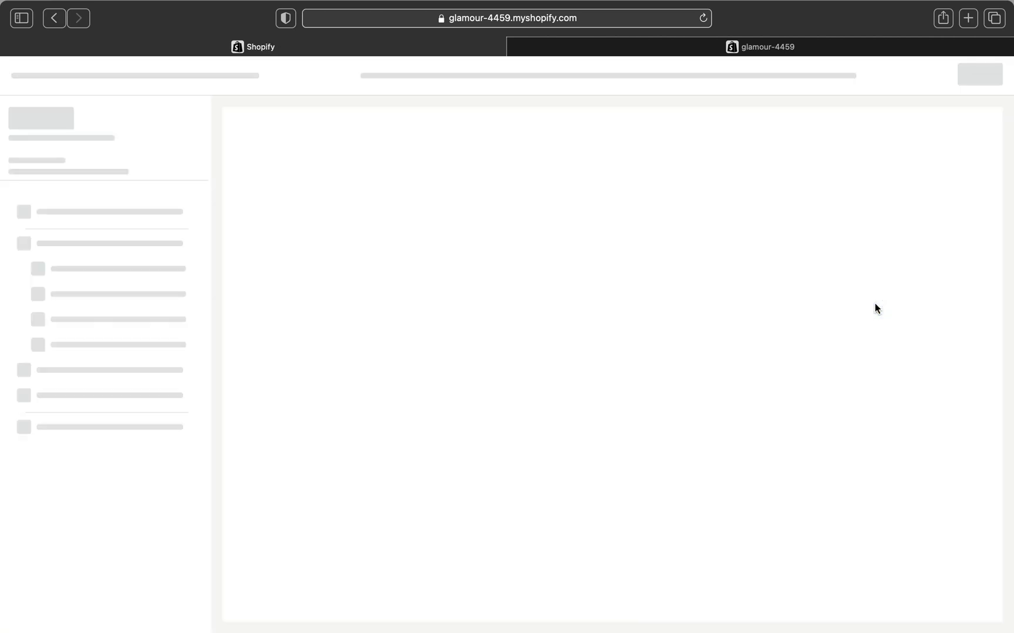
pyautogui.scroll(-15, 712, 326)
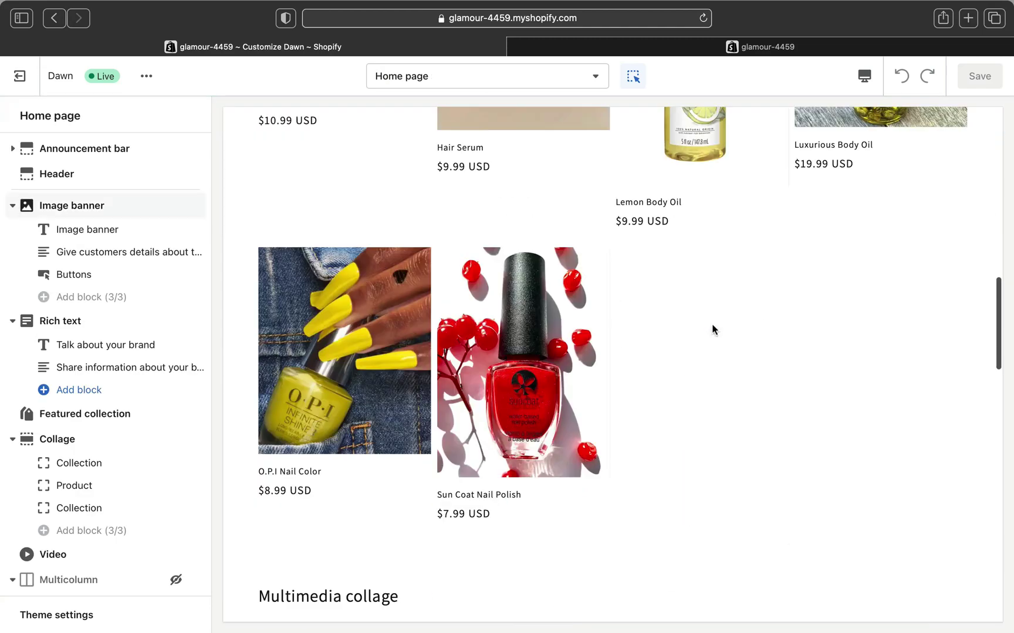
pyautogui.scroll(15, 712, 329)
pyautogui.scroll(-4, 712, 328)
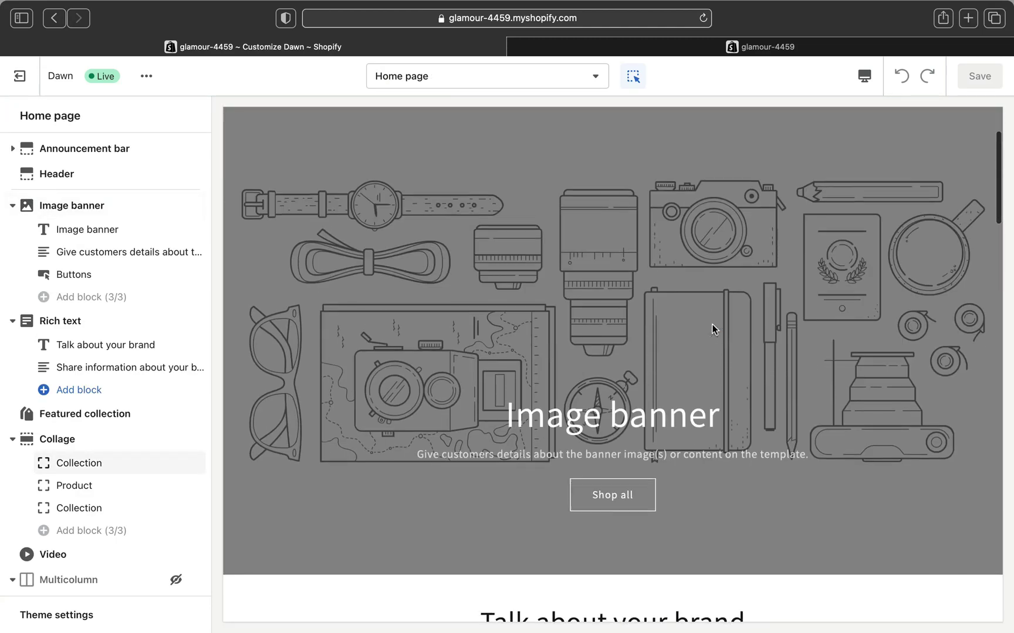
pyautogui.scroll(-1, 712, 325)
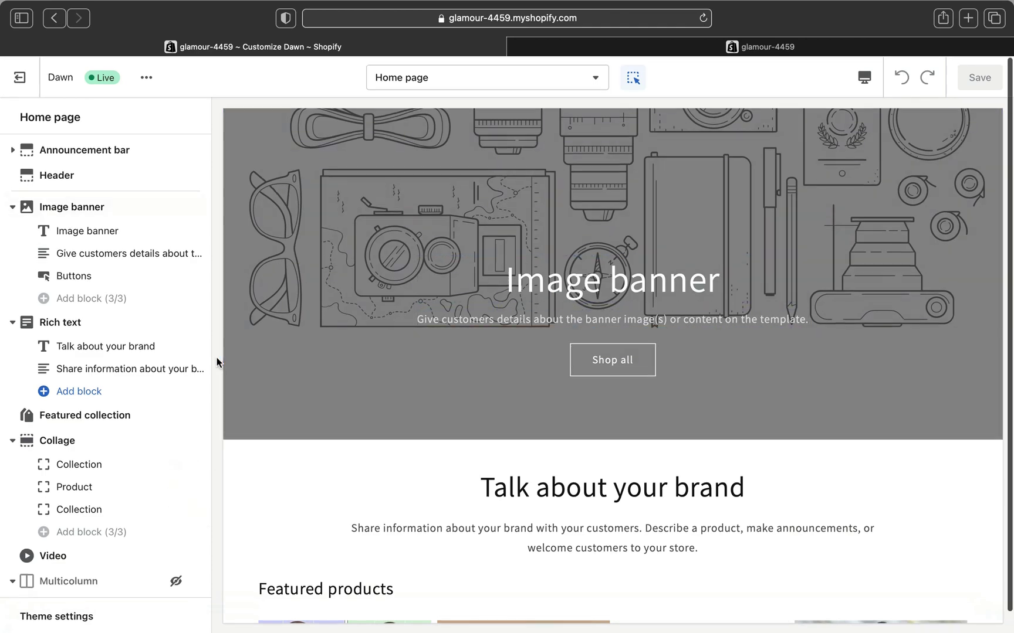
pyautogui.click(17, 88)
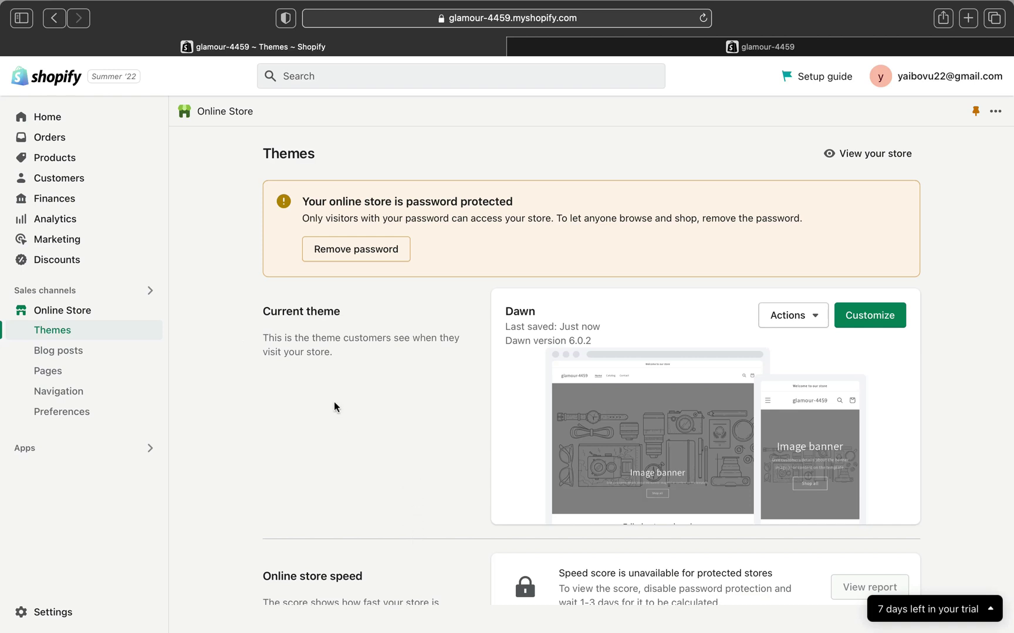
pyautogui.scroll(-8, 605, 541)
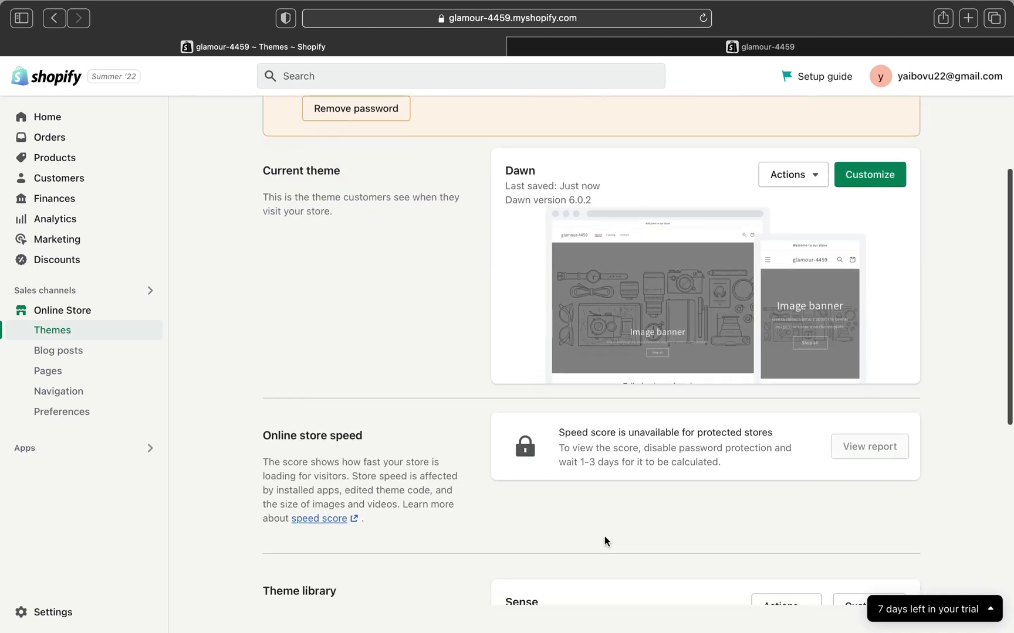
pyautogui.scroll(3, 605, 541)
pyautogui.scroll(-5, 606, 541)
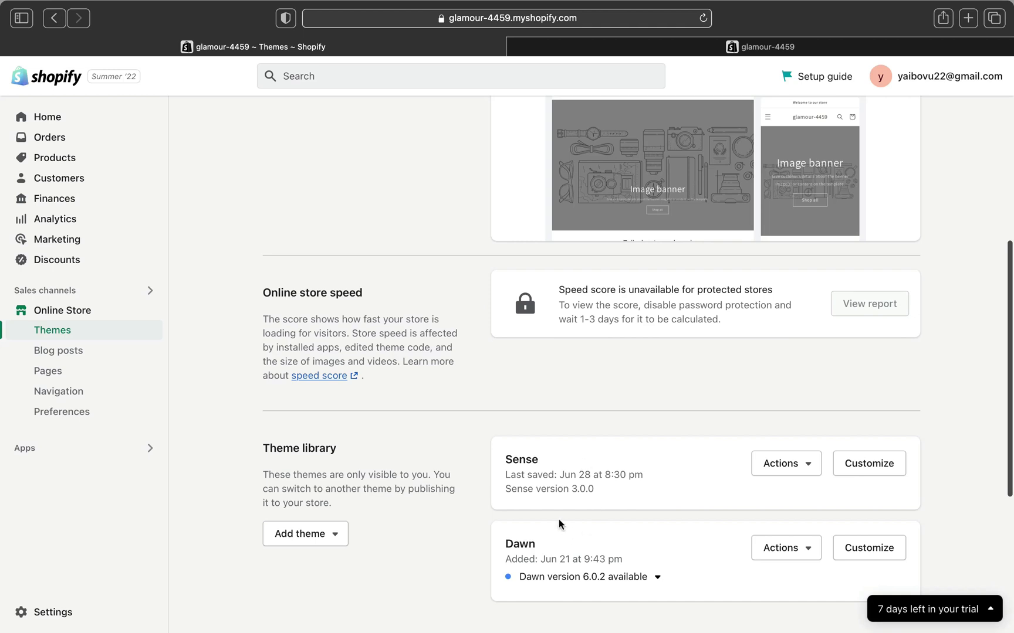
pyautogui.scroll(6, 729, 502)
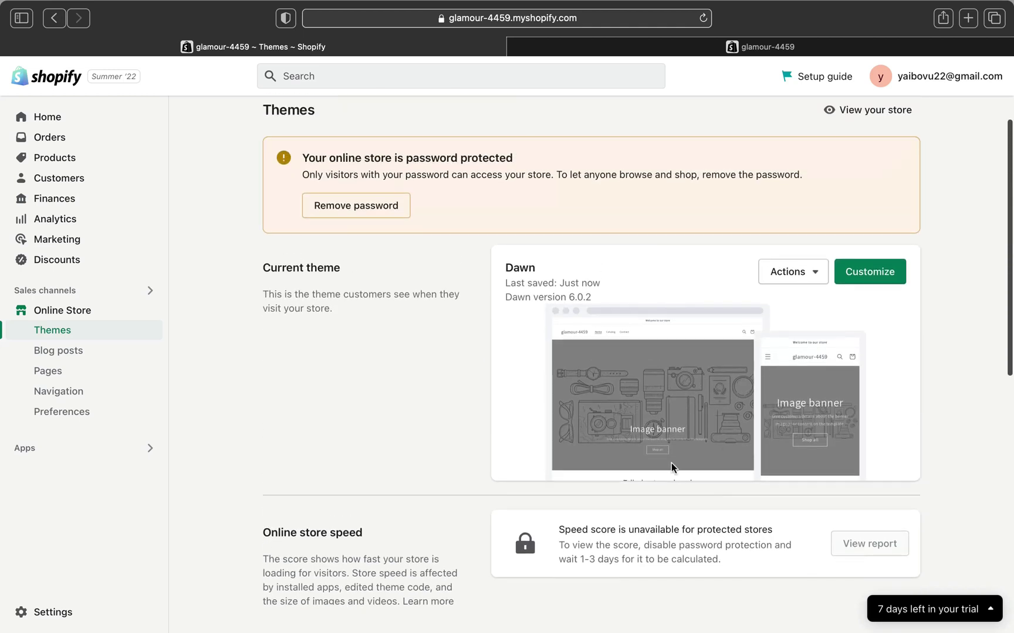